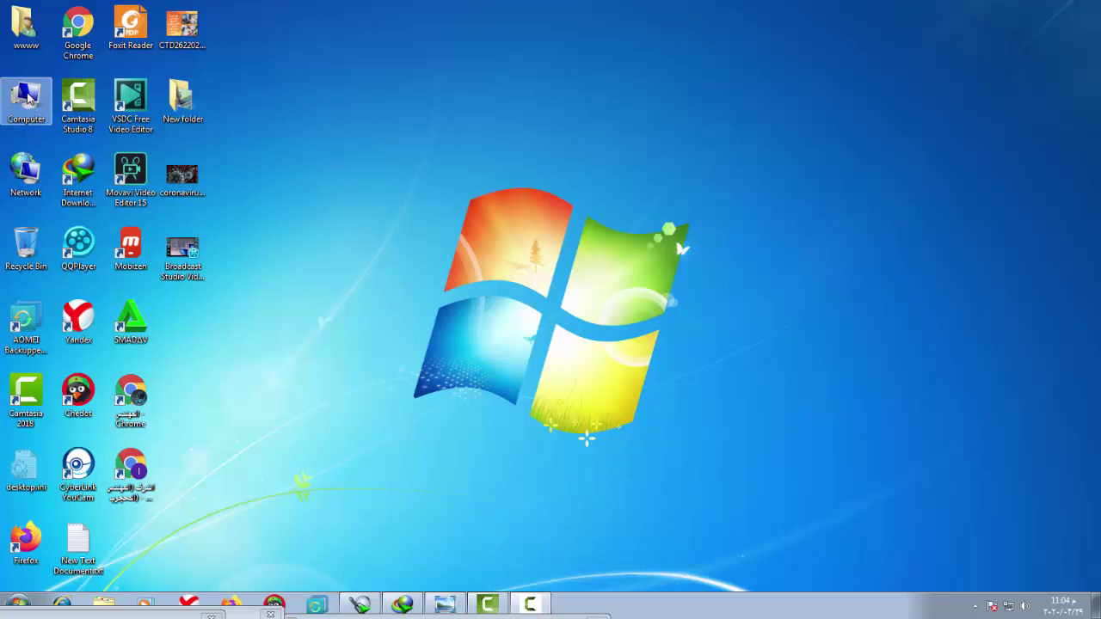
Step: Open Local Disk (C:) from the Computer folder
{"action": "right_click", "coordinate": [29, 97]}
{"action": "left_click", "coordinate": [61, 101]}
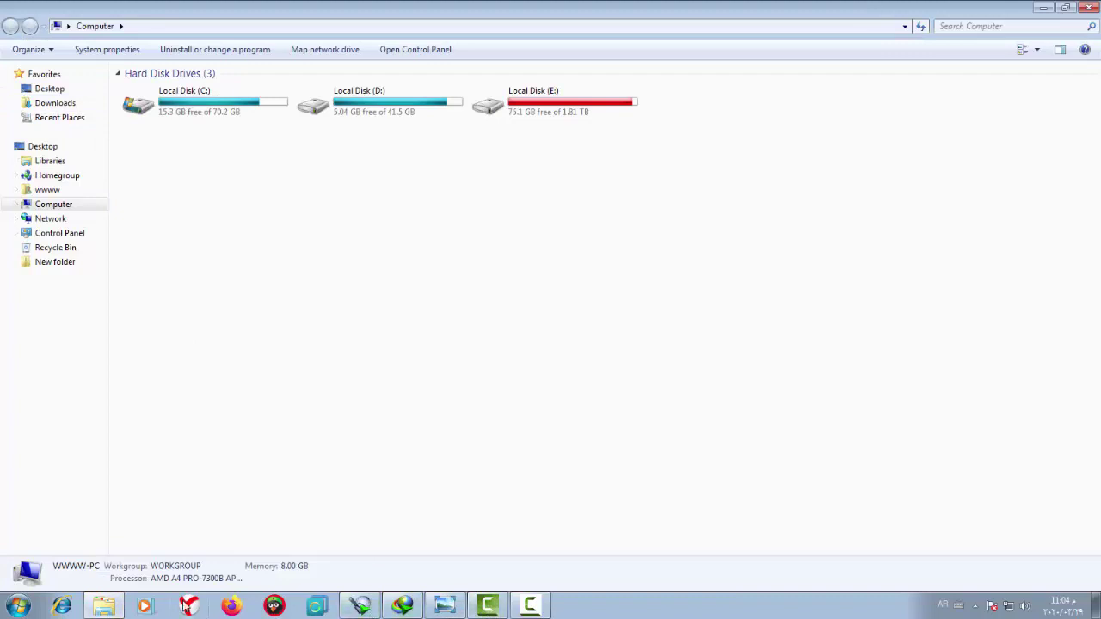
{"action": "left_click", "coordinate": [444, 606]}
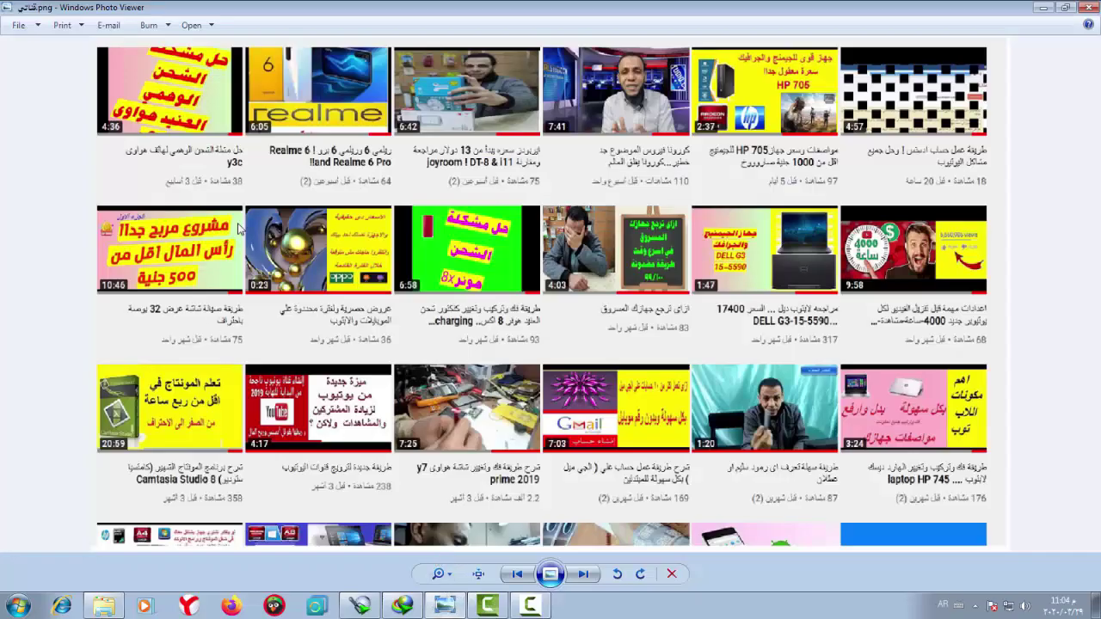
{"action": "left_click", "coordinate": [445, 607]}
{"action": "left_click", "coordinate": [52, 204]}
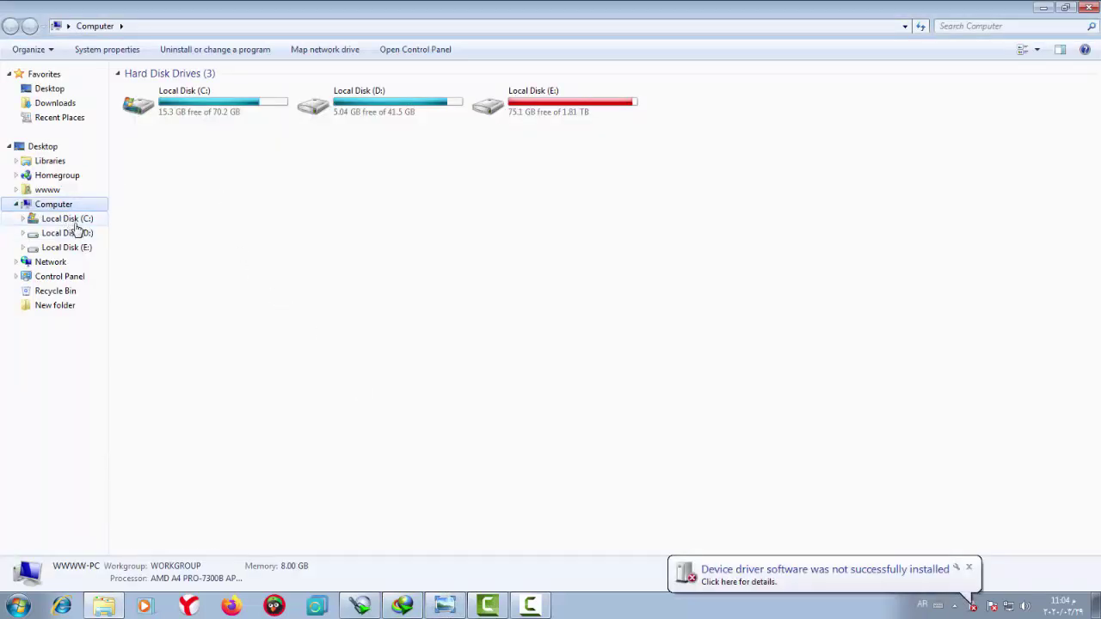
{"action": "left_click", "coordinate": [69, 220]}
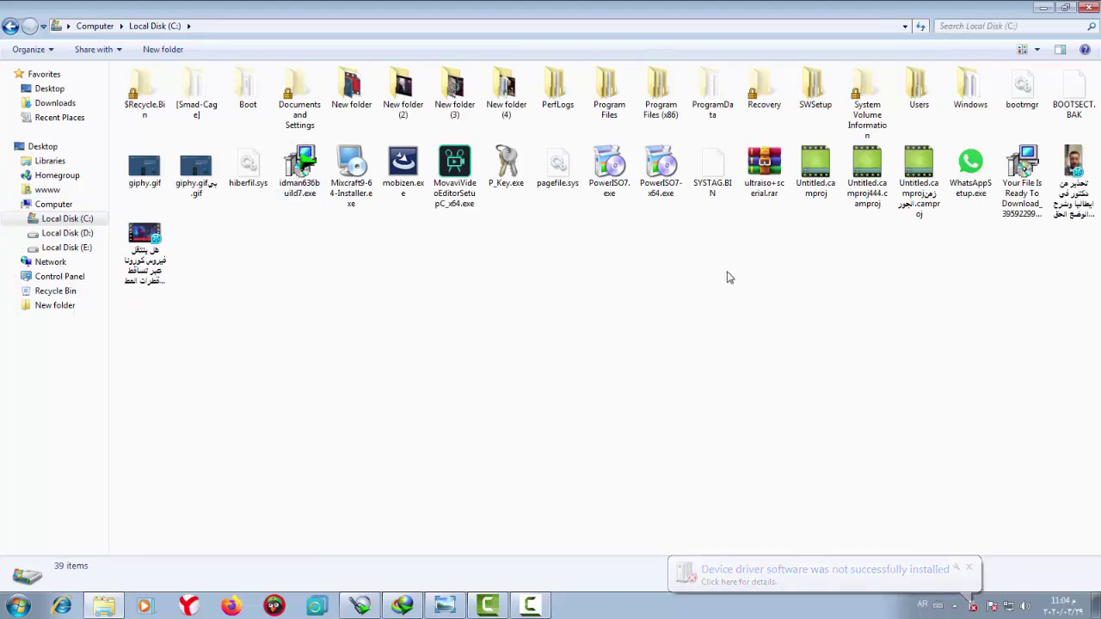
Step: Open the ultraiso+scerial.rar archive and run the uiso9_pe.exe installer from it
{"action": "double_click", "coordinate": [765, 165]}
{"action": "double_click", "coordinate": [324, 239]}
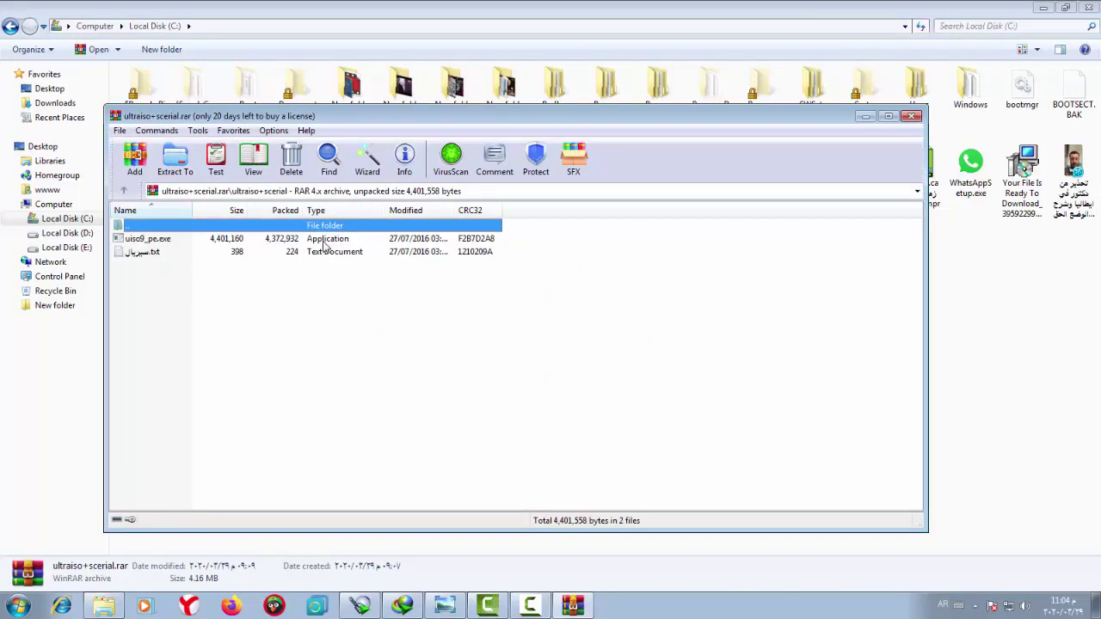
{"action": "double_click", "coordinate": [249, 241]}
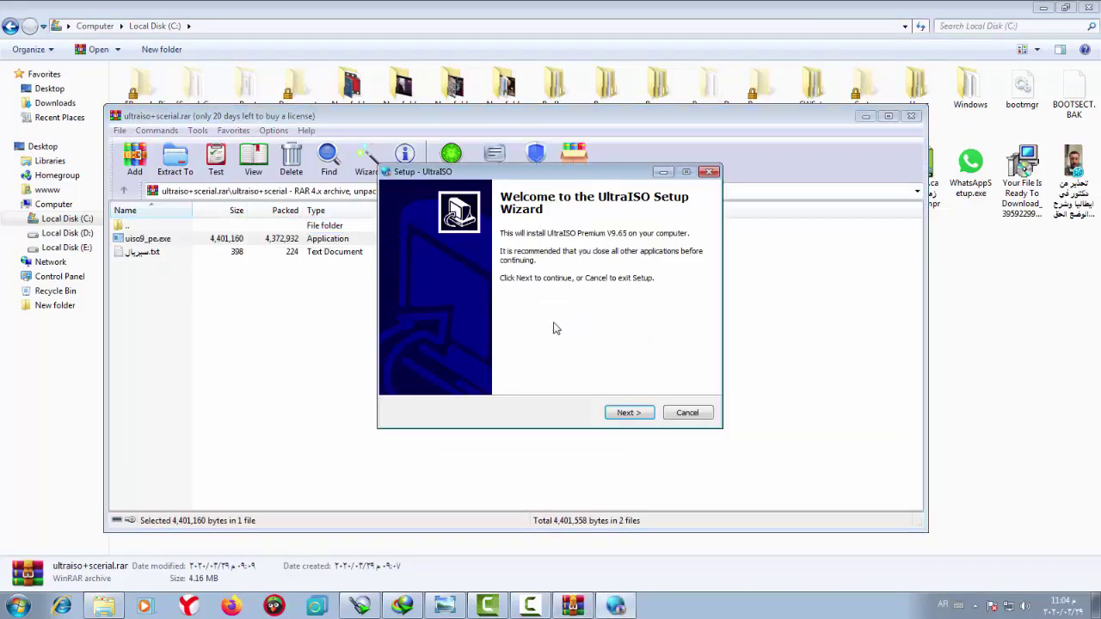
Step: Accept the UltraISO license agreement and approve installing into the existing C:\Program Files (x86)\UltraISO folder
{"action": "left_click", "coordinate": [628, 413]}
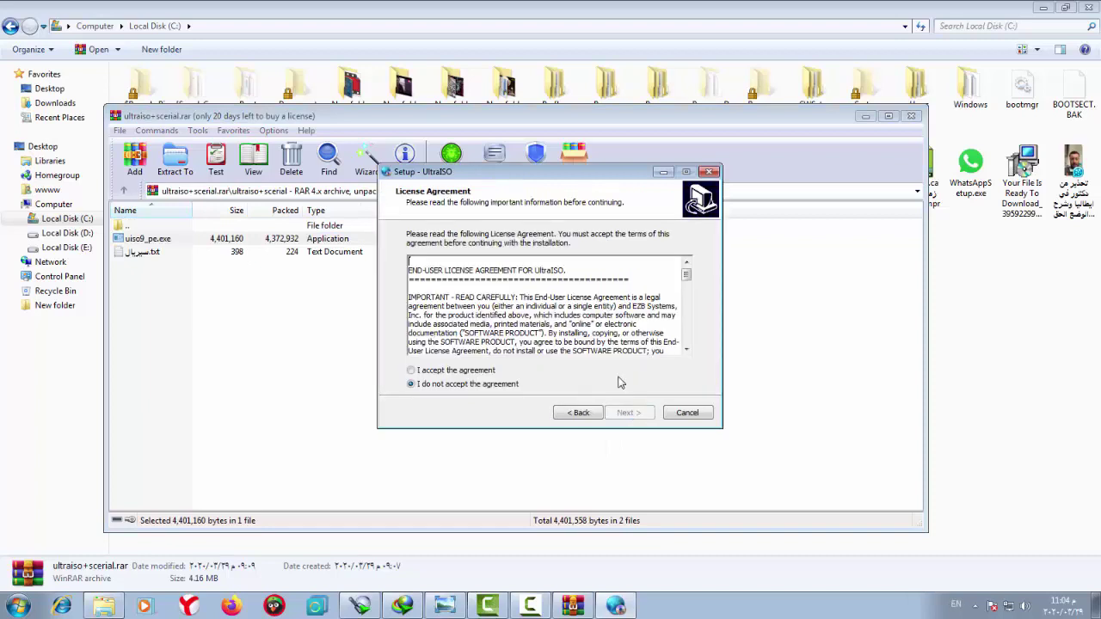
{"action": "left_click", "coordinate": [455, 373]}
{"action": "left_click", "coordinate": [628, 413]}
{"action": "left_click", "coordinate": [627, 413]}
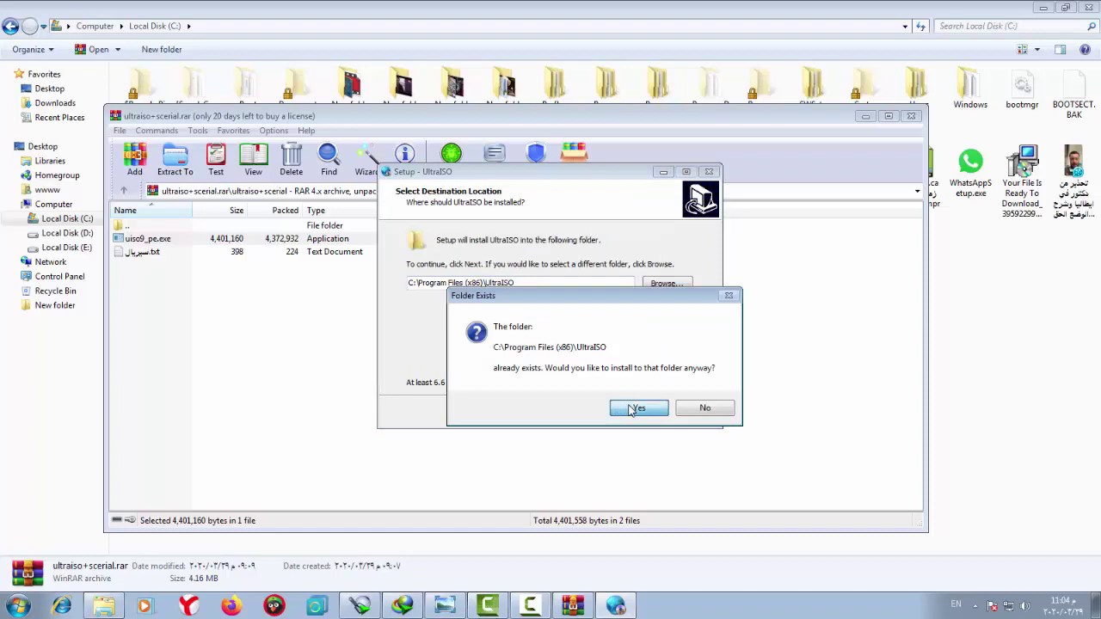
{"action": "left_click", "coordinate": [636, 408]}
Step: Install UltraISO with the default Start Menu folder and additional tasks, and finish setup with Launch UltraISO enabled
{"action": "left_click", "coordinate": [628, 413]}
{"action": "left_click", "coordinate": [629, 414]}
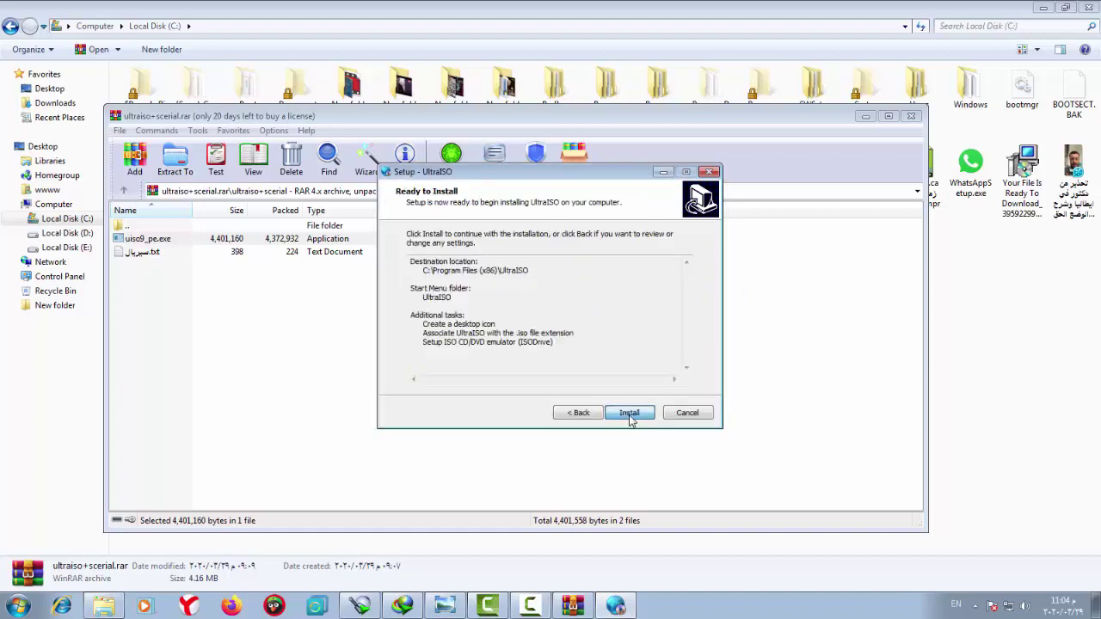
{"action": "left_click", "coordinate": [628, 413]}
{"action": "left_click", "coordinate": [629, 414]}
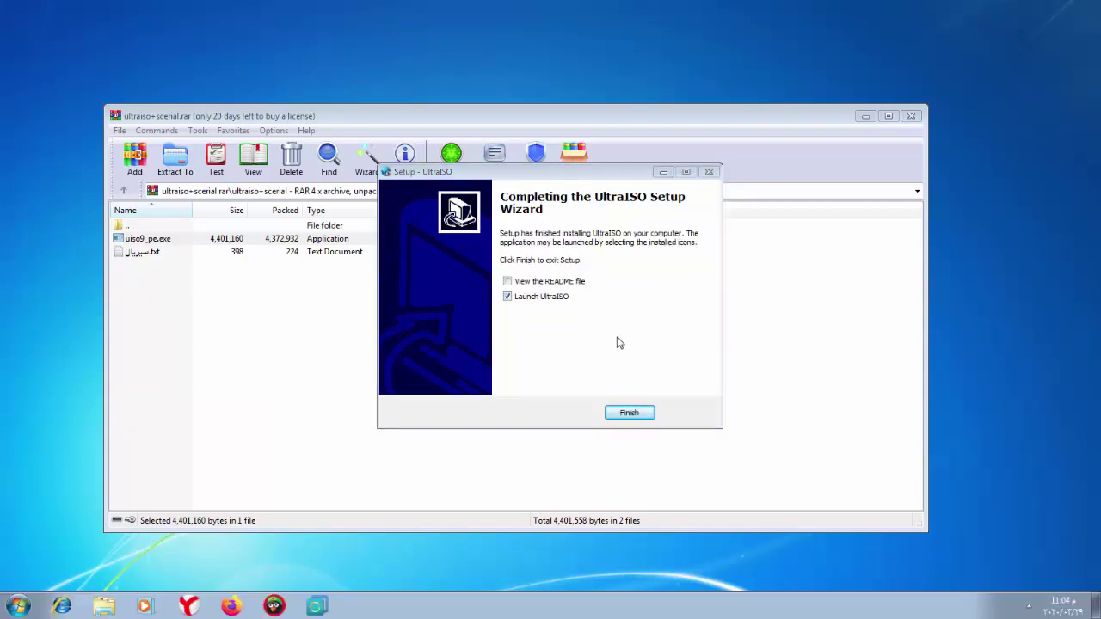
{"action": "left_click", "coordinate": [627, 413]}
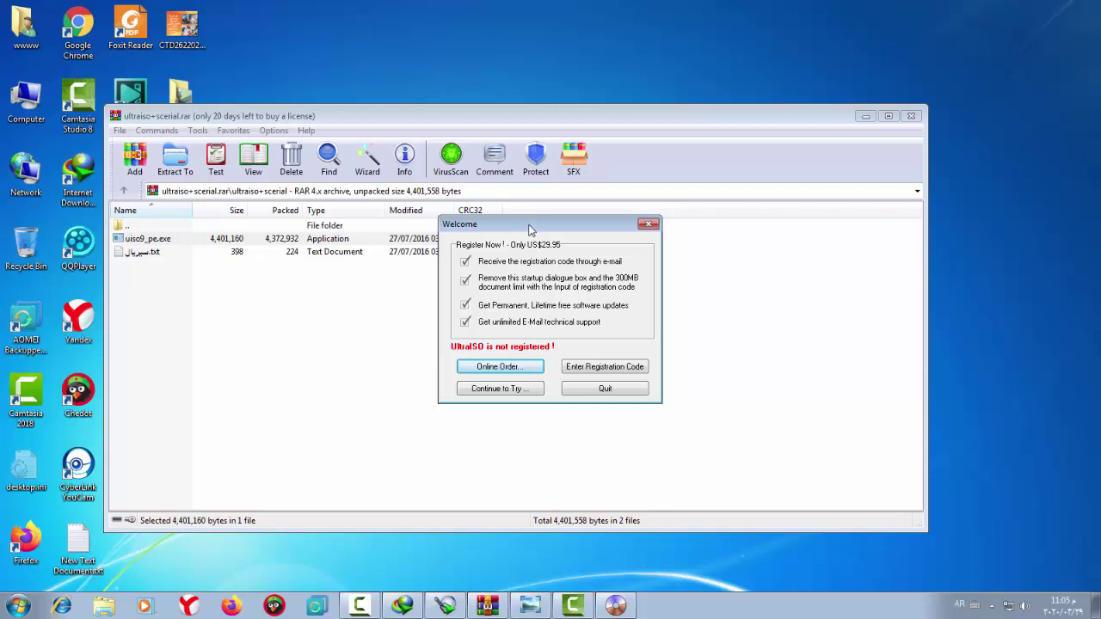
Step: Bring up the UltraISO registration form and open the سيريال.txt file from the archive
{"action": "left_click_drag", "start_coordinate": [530, 230], "coordinate": [592, 229]}
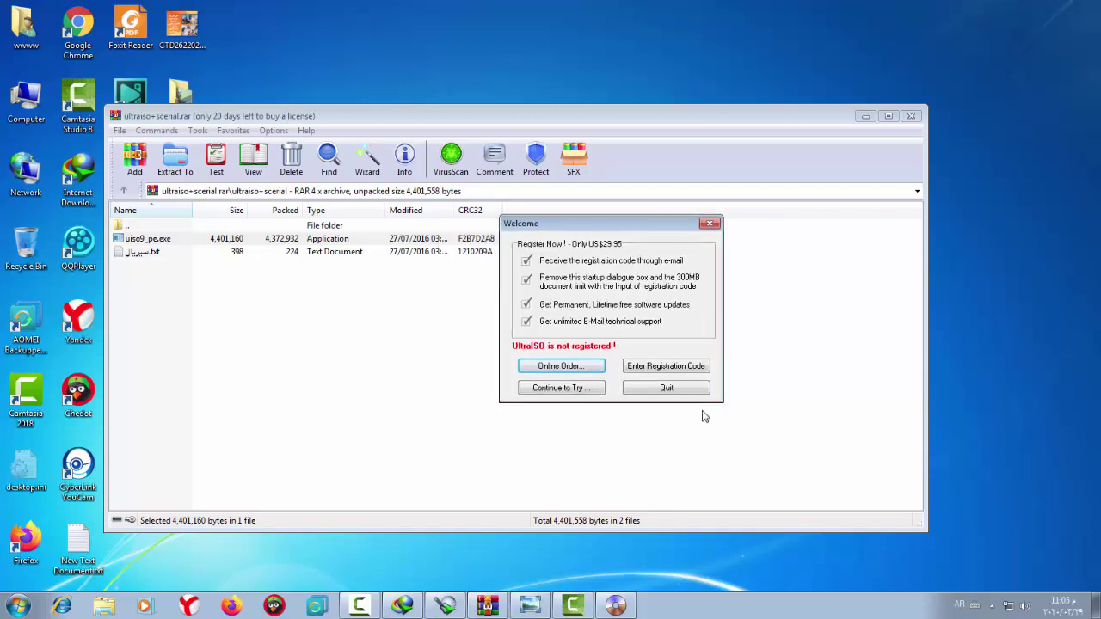
{"action": "left_click", "coordinate": [666, 371]}
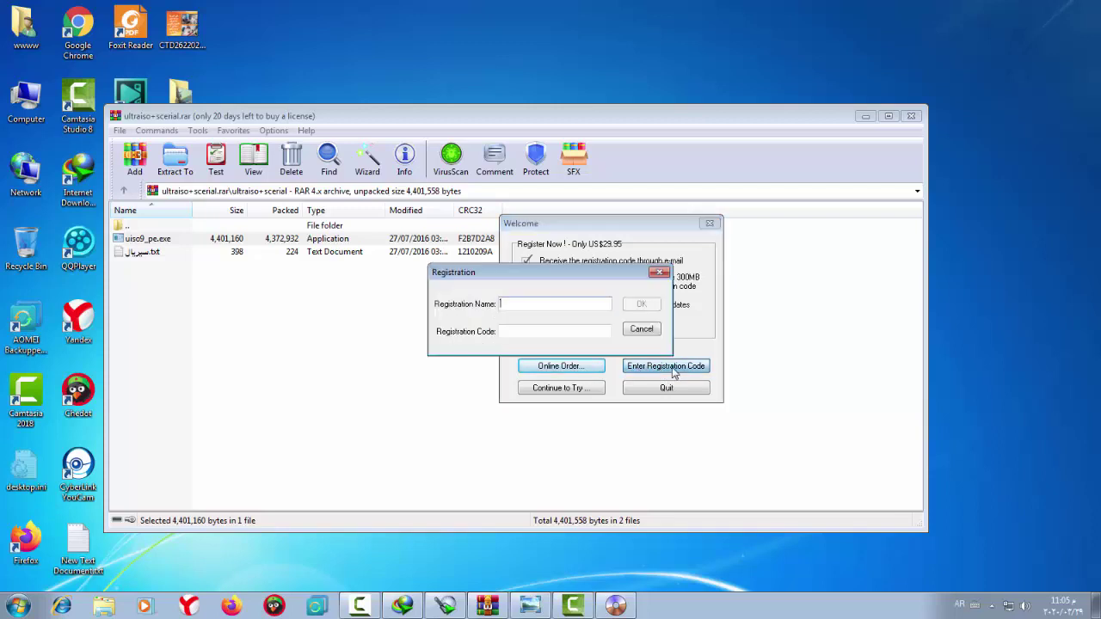
{"action": "double_click", "coordinate": [148, 252]}
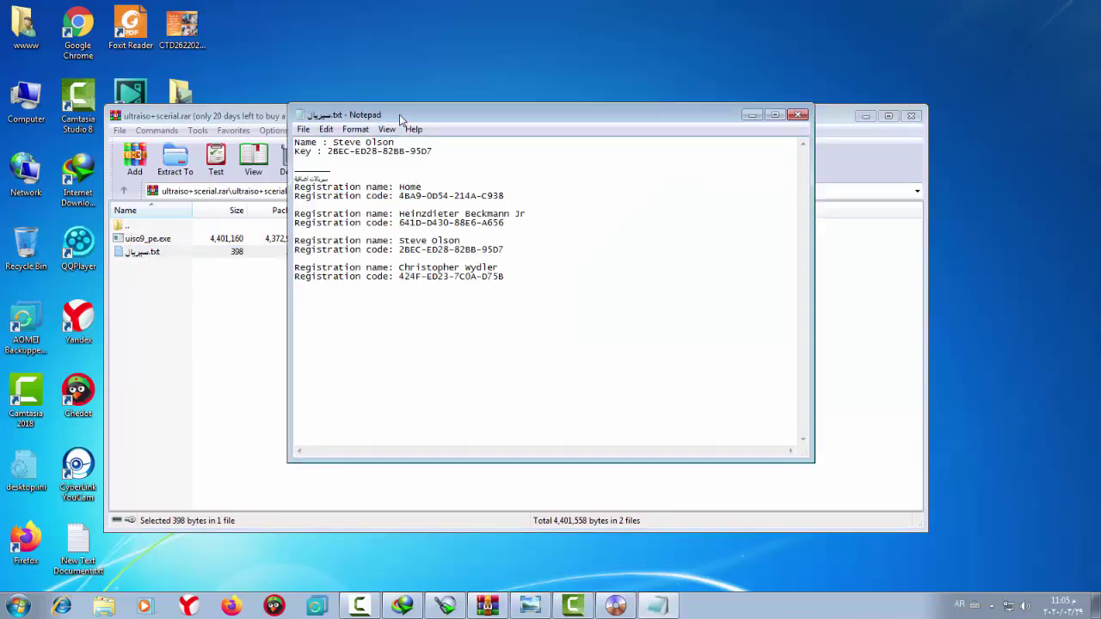
Step: Copy the first registration name from the text file into the form's Registration Name field
{"action": "left_click_drag", "start_coordinate": [404, 115], "coordinate": [401, 145]}
{"action": "left_click_drag", "start_coordinate": [328, 170], "coordinate": [397, 171]}
{"action": "right_click", "coordinate": [380, 171]}
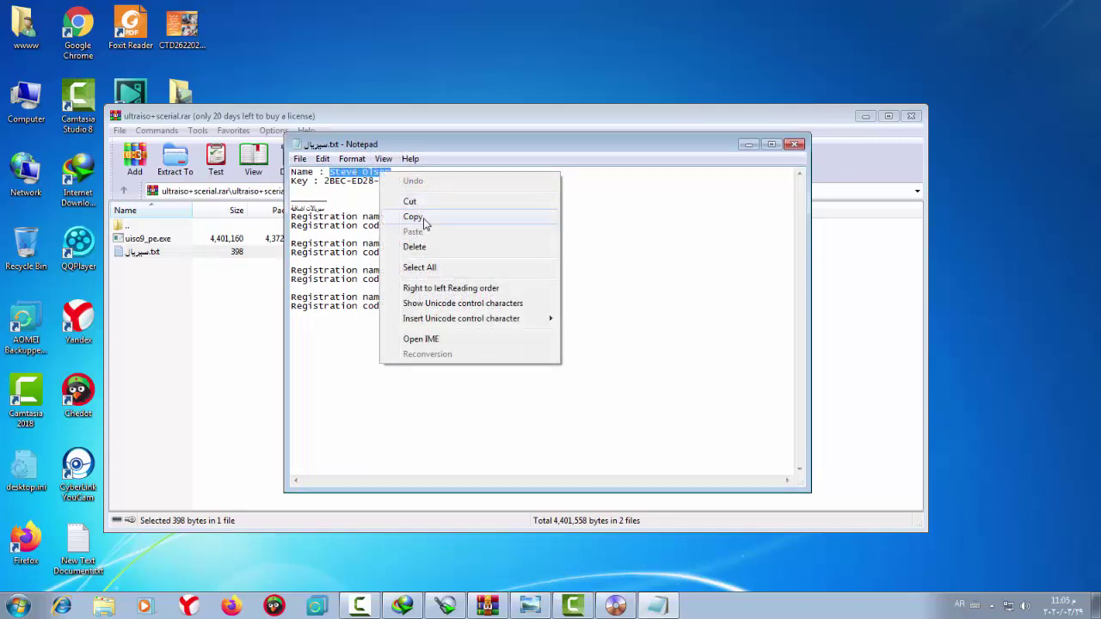
{"action": "left_click", "coordinate": [421, 215]}
{"action": "left_click", "coordinate": [835, 283]}
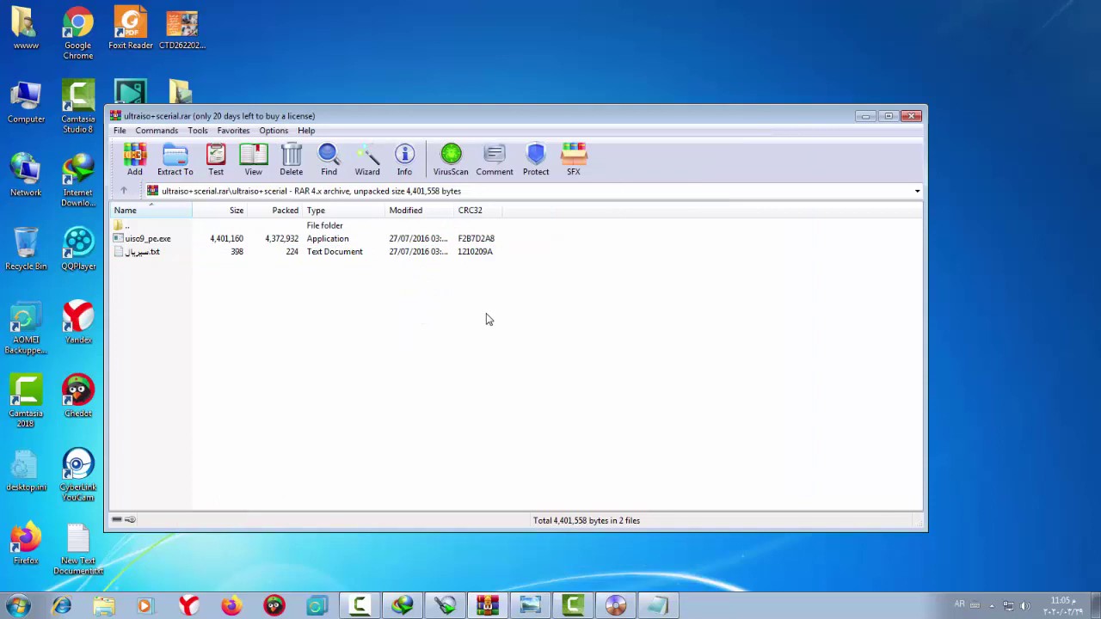
{"action": "left_click", "coordinate": [617, 607]}
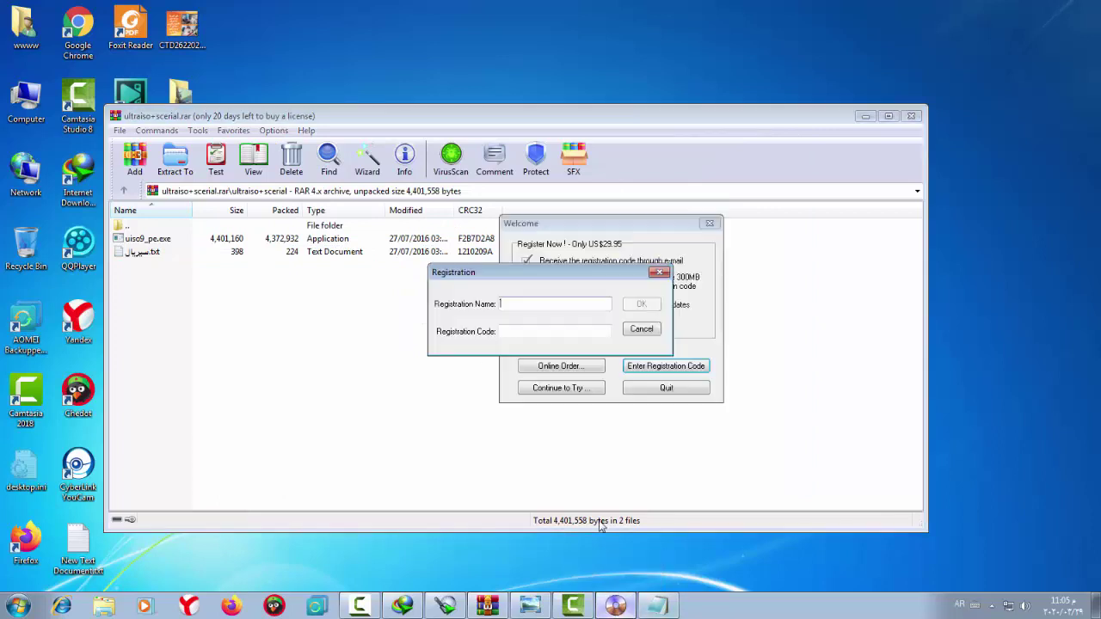
{"action": "right_click", "coordinate": [558, 304]}
{"action": "left_click", "coordinate": [589, 363]}
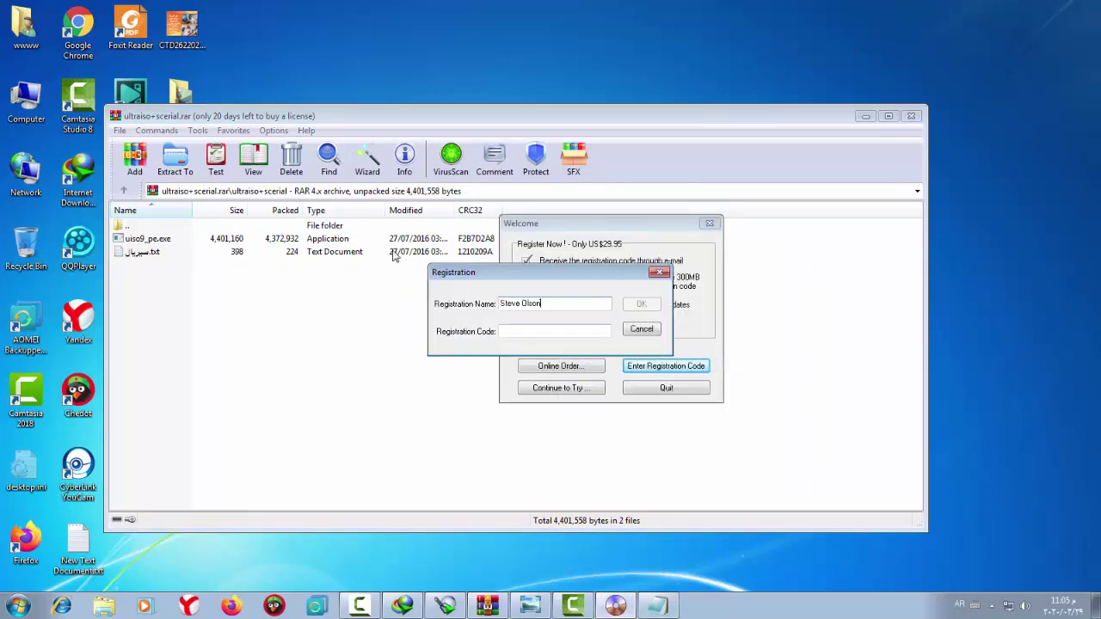
Step: Copy the matching key from the text file into the Registration Code field and submit the registration
{"action": "left_click", "coordinate": [657, 607]}
{"action": "left_click_drag", "start_coordinate": [429, 181], "coordinate": [319, 180]}
{"action": "right_click", "coordinate": [331, 181]}
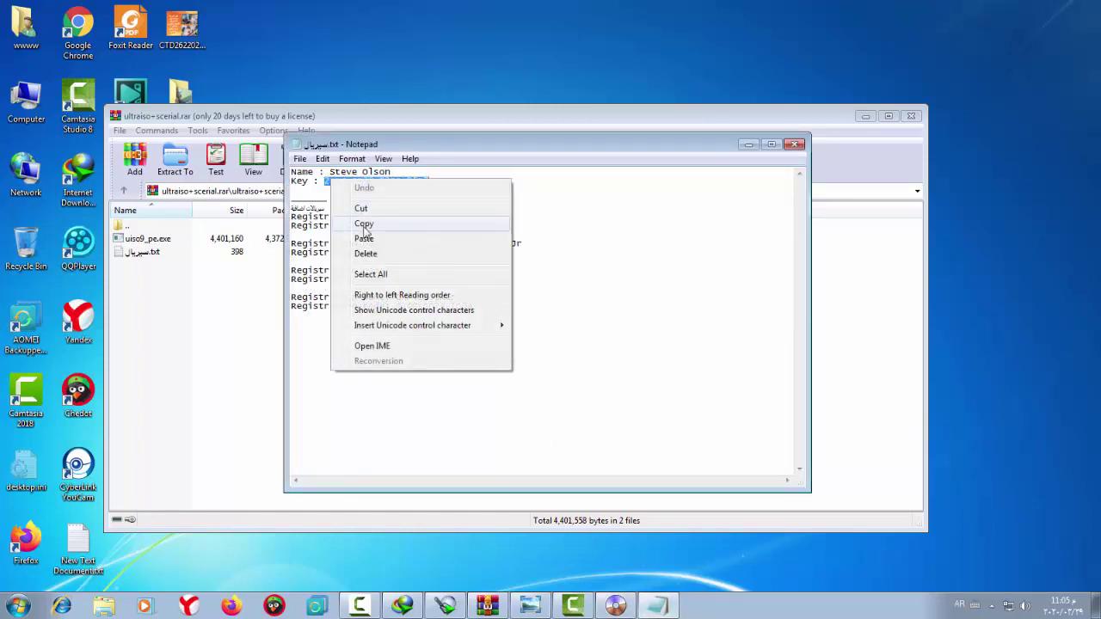
{"action": "left_click", "coordinate": [364, 224]}
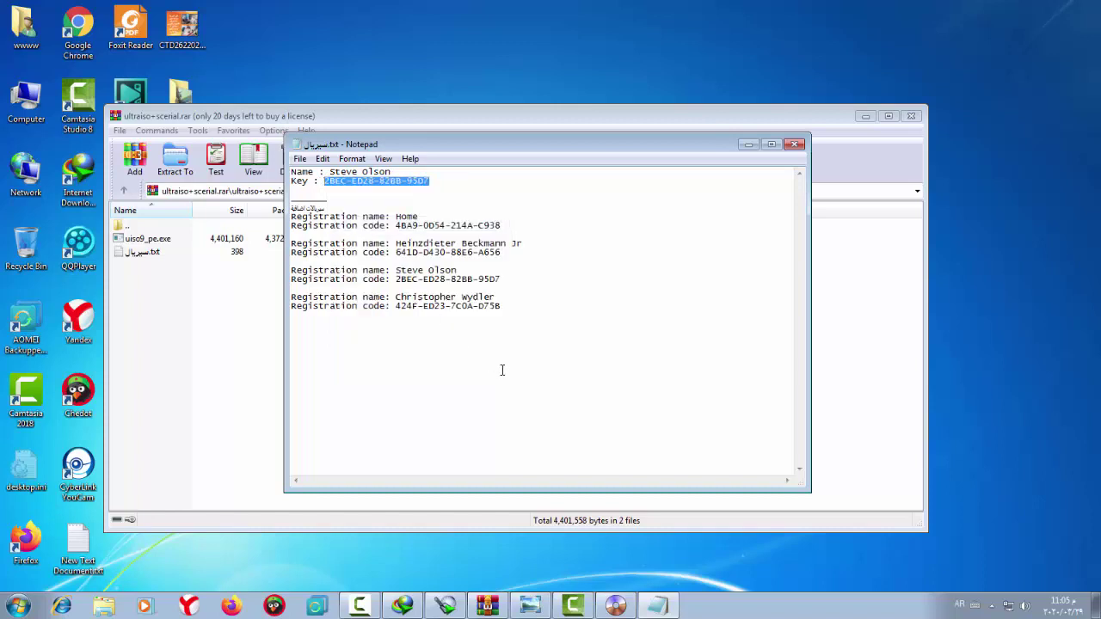
{"action": "left_click", "coordinate": [616, 606]}
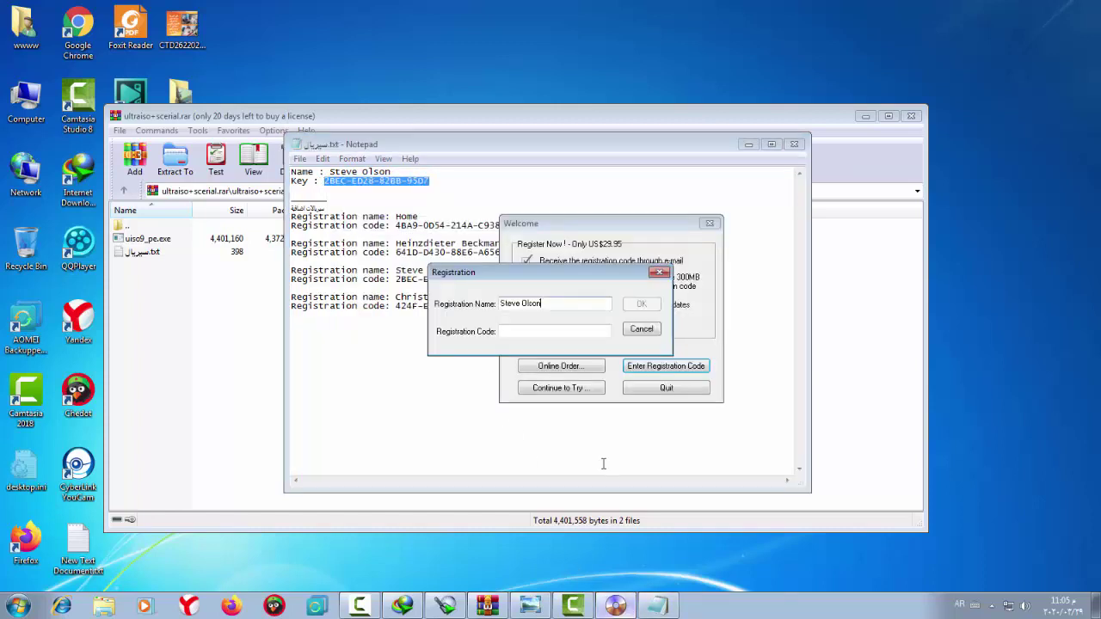
{"action": "left_click", "coordinate": [541, 331]}
{"action": "right_click", "coordinate": [543, 332]}
{"action": "left_click", "coordinate": [584, 392]}
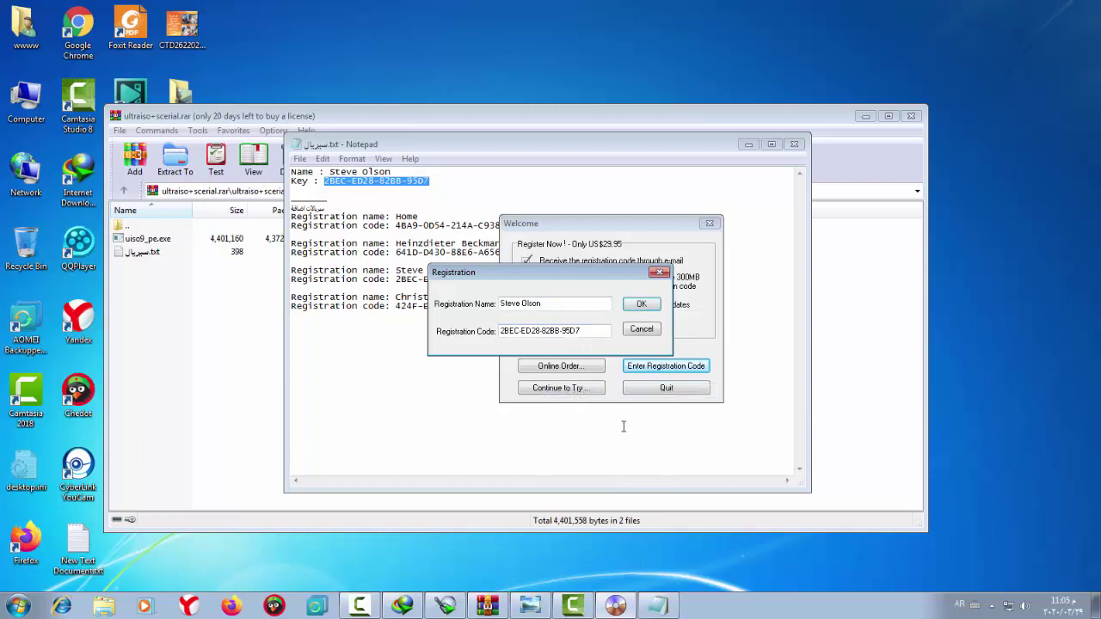
{"action": "left_click", "coordinate": [644, 307]}
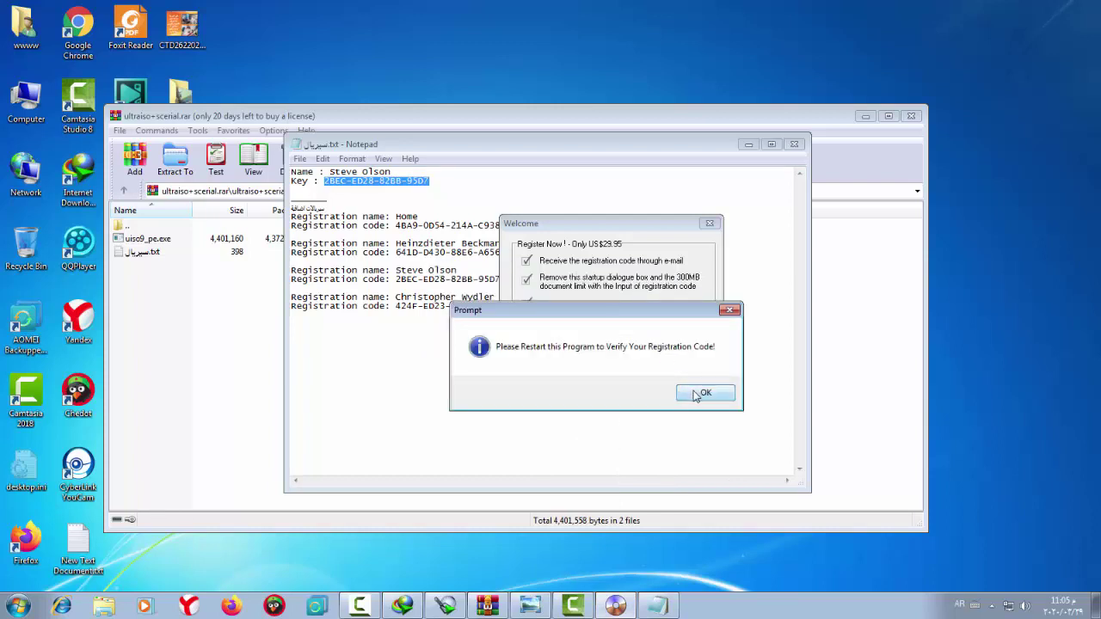
{"action": "left_click", "coordinate": [701, 394]}
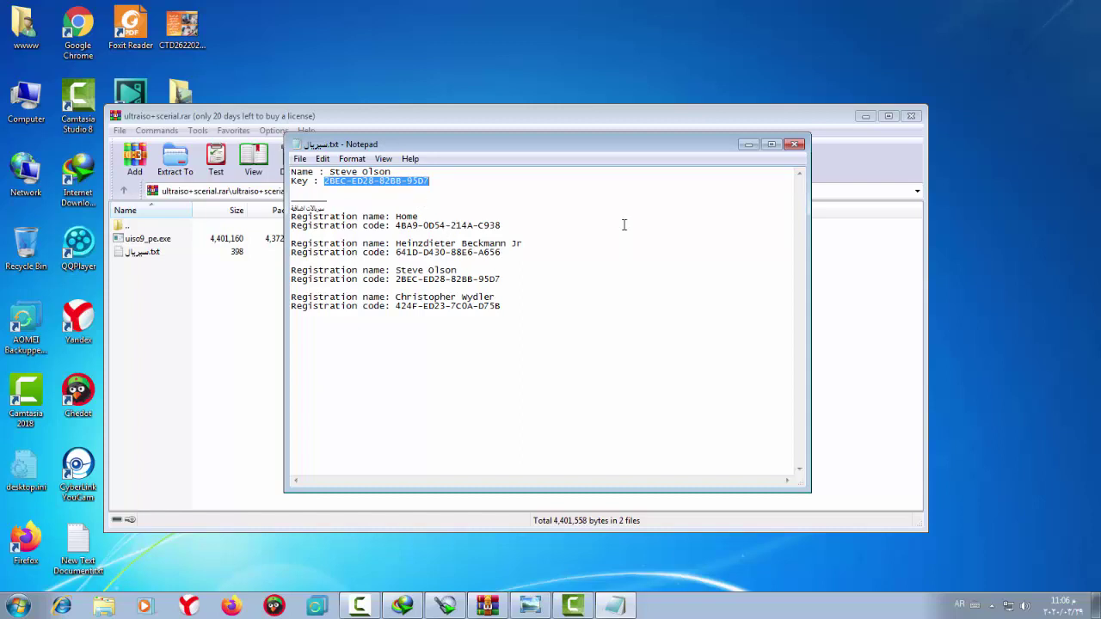
Step: Close the text file and the archive, and launch UltraISO from the desktop
{"action": "left_click", "coordinate": [796, 146]}
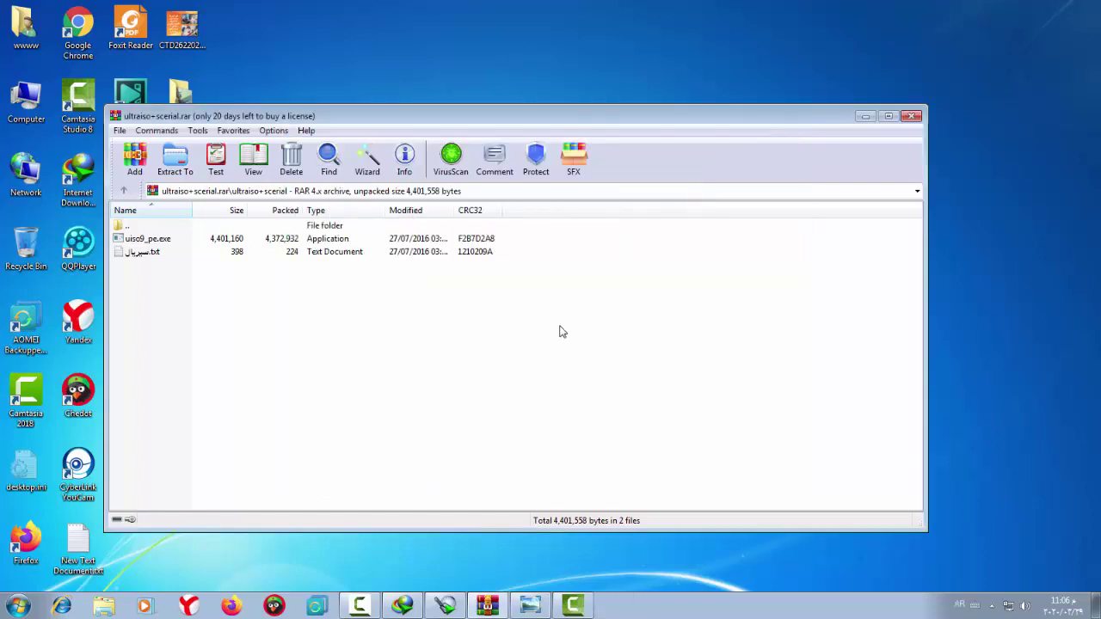
{"action": "left_click", "coordinate": [910, 115]}
{"action": "left_click_drag", "start_coordinate": [247, 386], "coordinate": [196, 320]}
{"action": "double_click", "coordinate": [182, 318]}
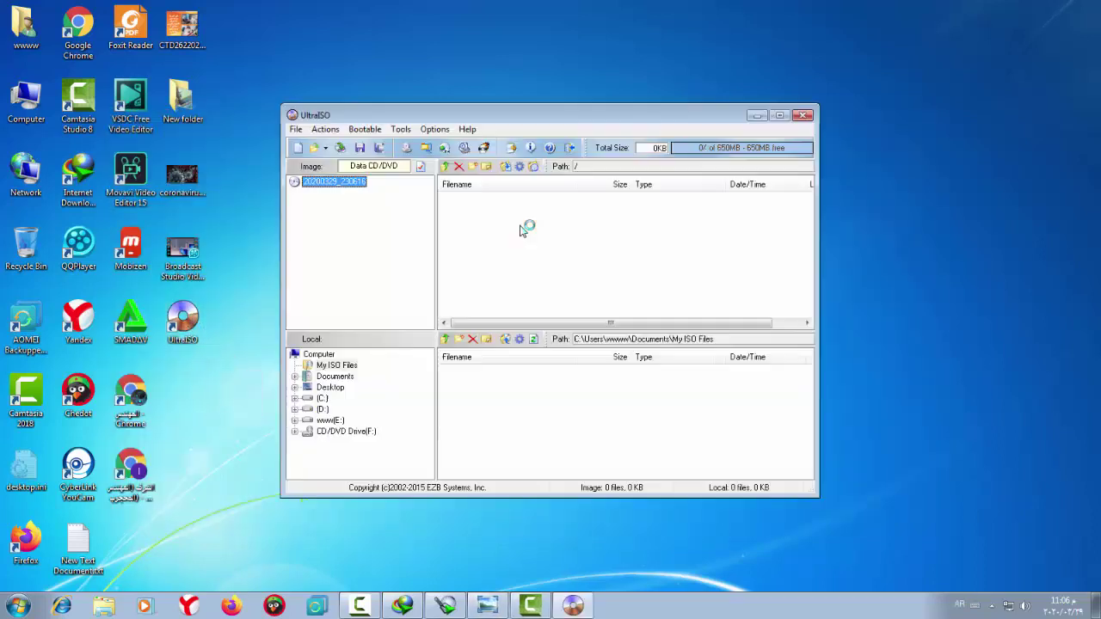
{"action": "double_click", "coordinate": [563, 125]}
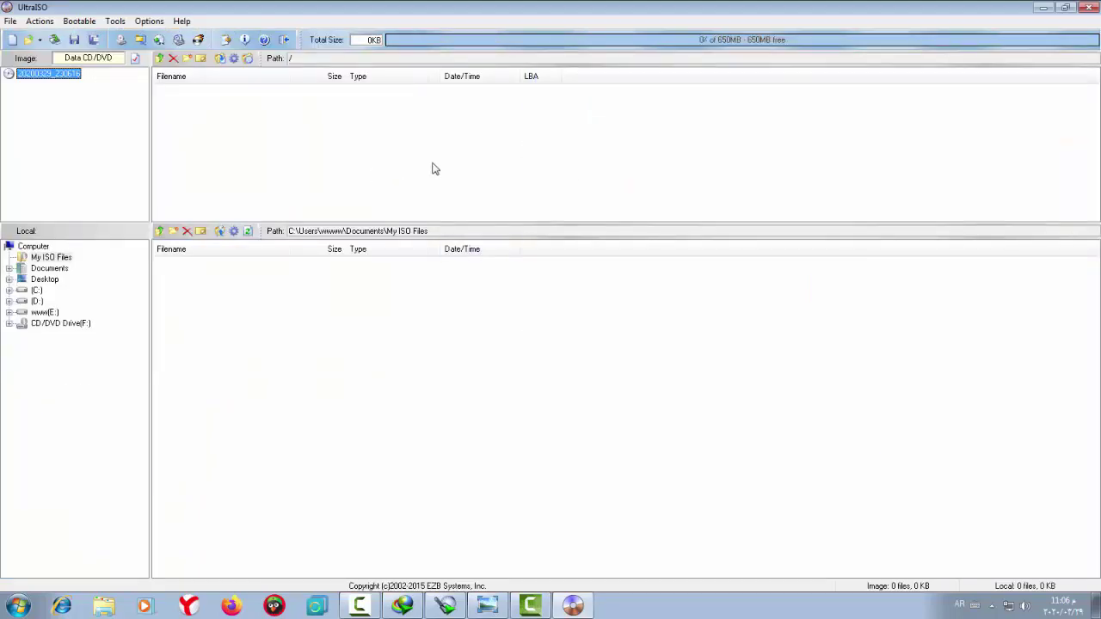
{"action": "double_click", "coordinate": [560, 9]}
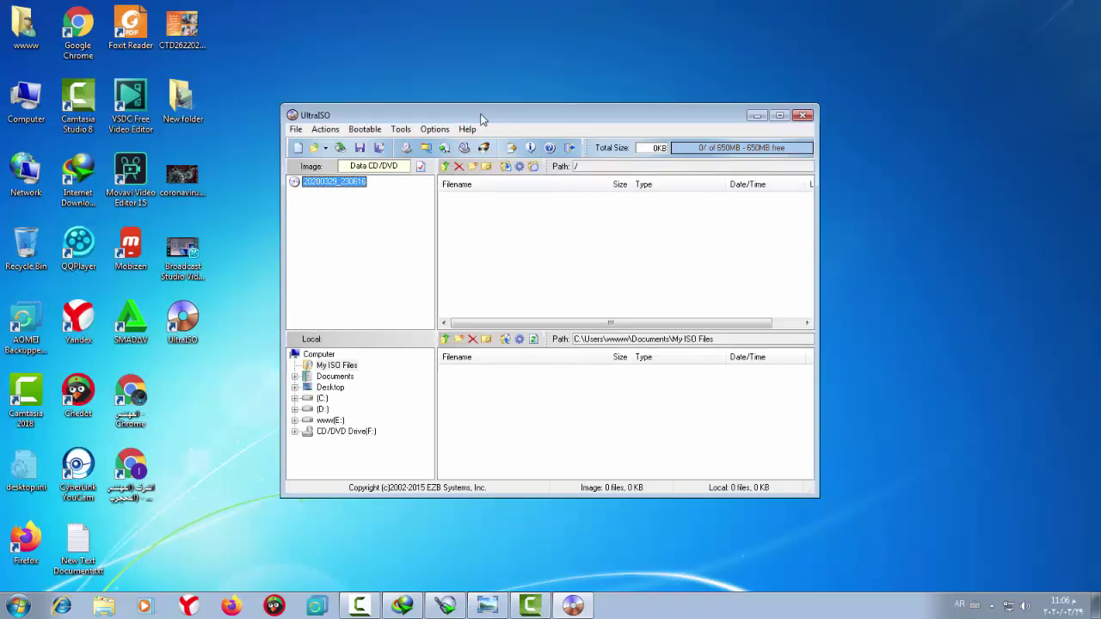
Step: Open the النسخ folder on Local Disk (E:)
{"action": "double_click", "coordinate": [36, 104]}
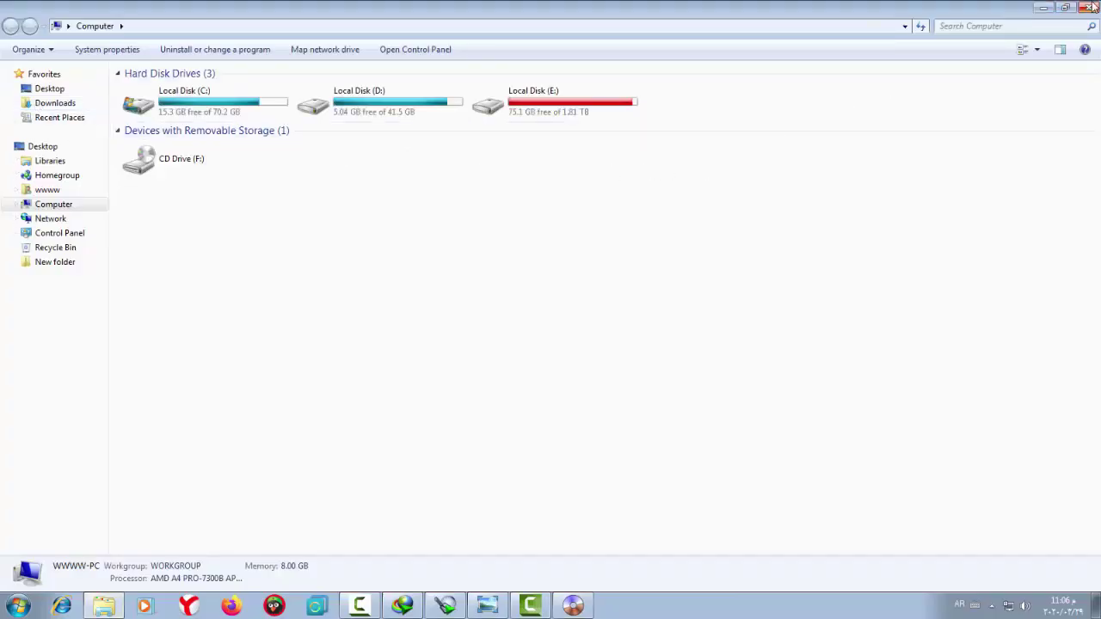
{"action": "left_click", "coordinate": [39, 205]}
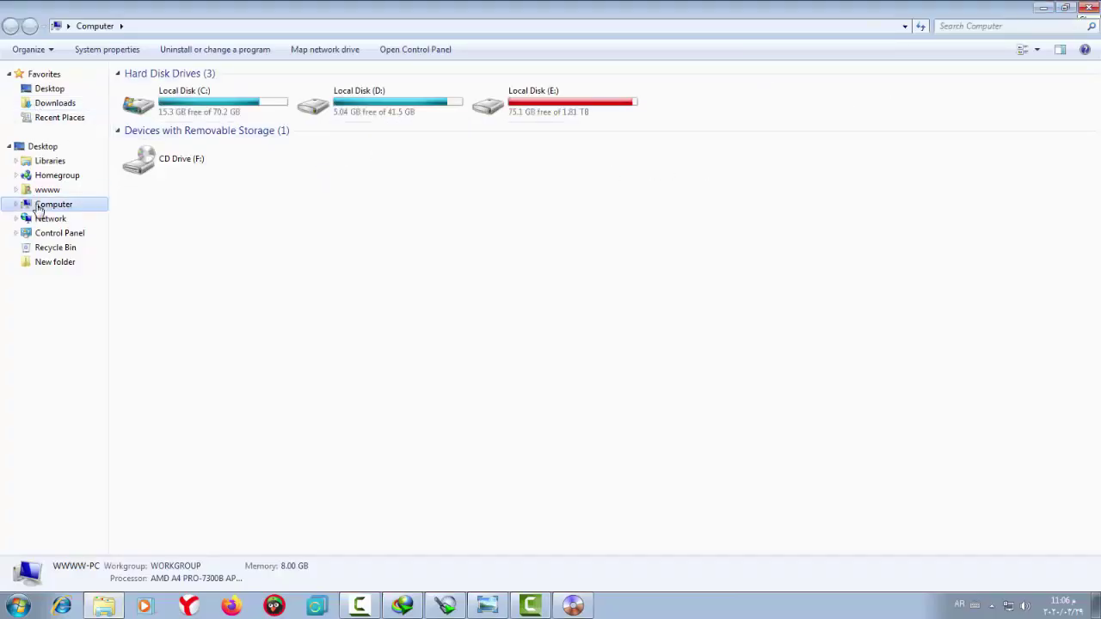
{"action": "left_click", "coordinate": [15, 203]}
{"action": "left_click", "coordinate": [74, 247]}
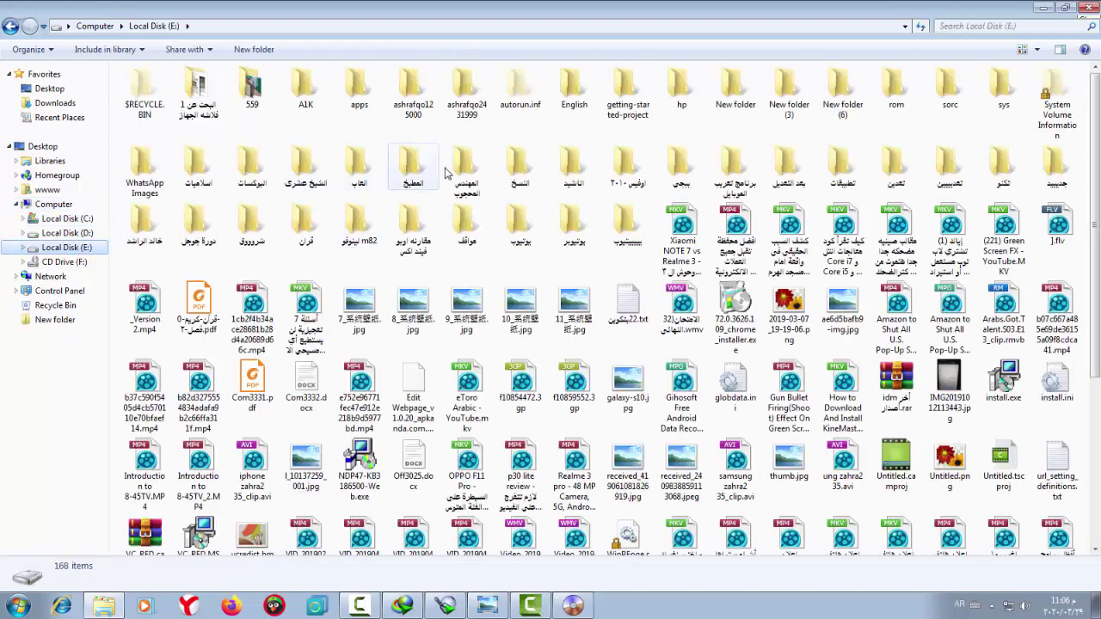
{"action": "double_click", "coordinate": [520, 167]}
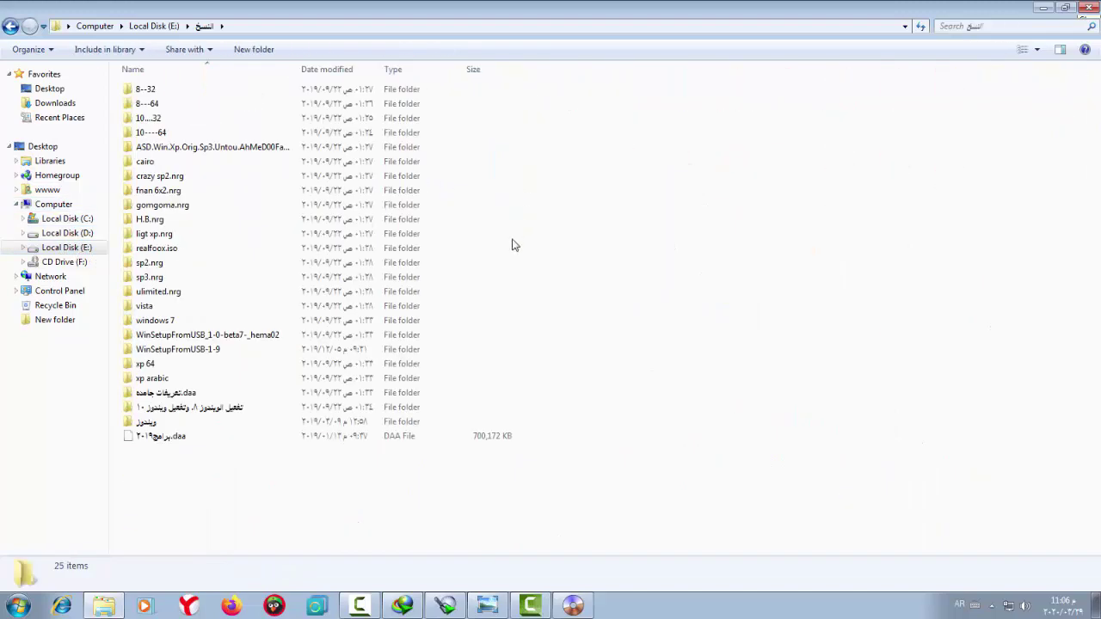
Step: Switch the النسخ folder to an icon view and select the 8---64 folder
{"action": "left_click", "coordinate": [1037, 53]}
{"action": "left_click", "coordinate": [1051, 61]}
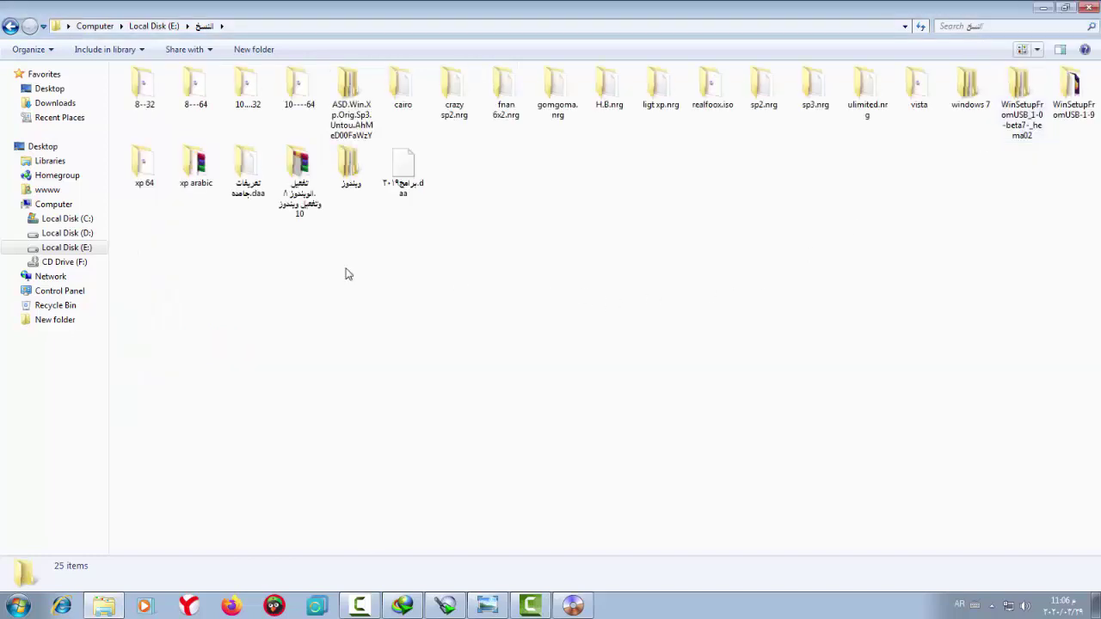
{"action": "left_click", "coordinate": [148, 107]}
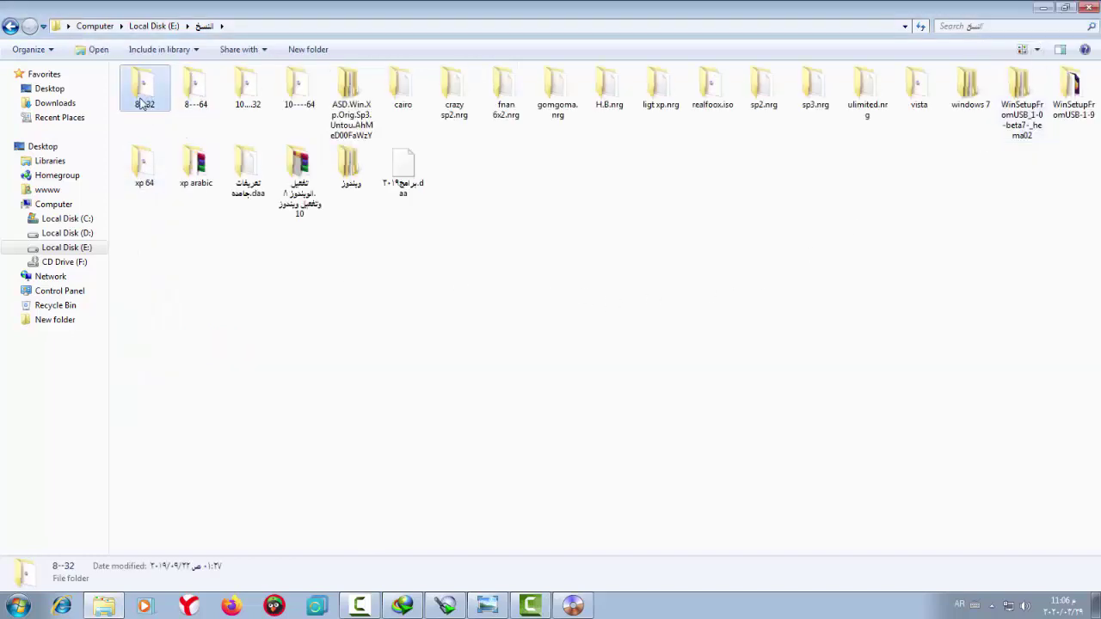
{"action": "left_click", "coordinate": [196, 89]}
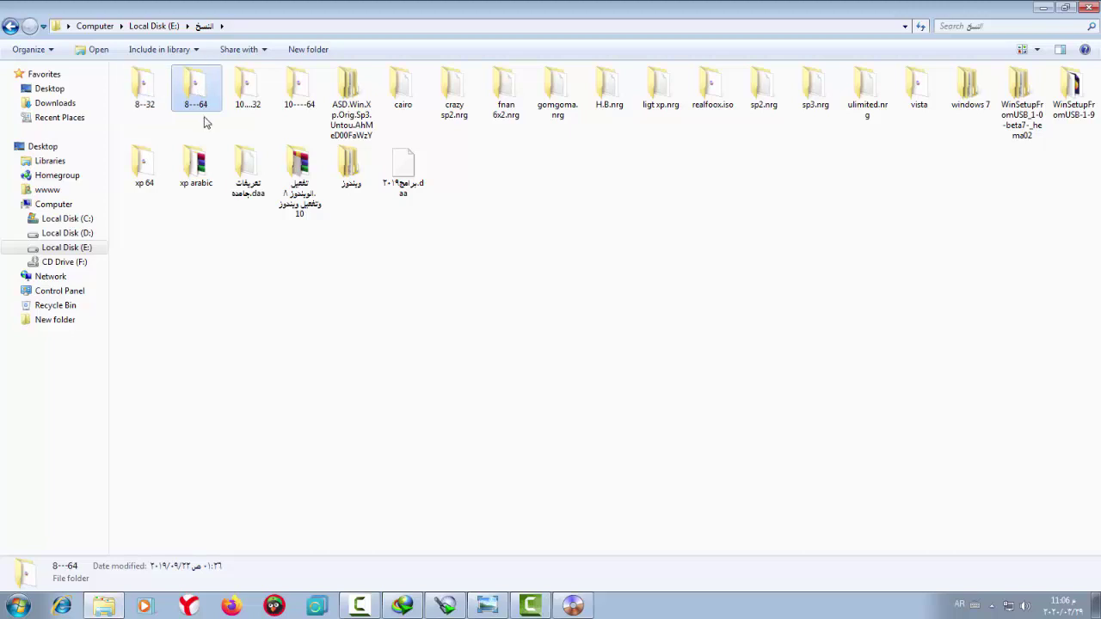
Step: Open en_windows_7_ultimate_x64_dvd.iso in UltraISO from the 7 ultimadia 64 folder inside windows 7
{"action": "left_click", "coordinate": [251, 86]}
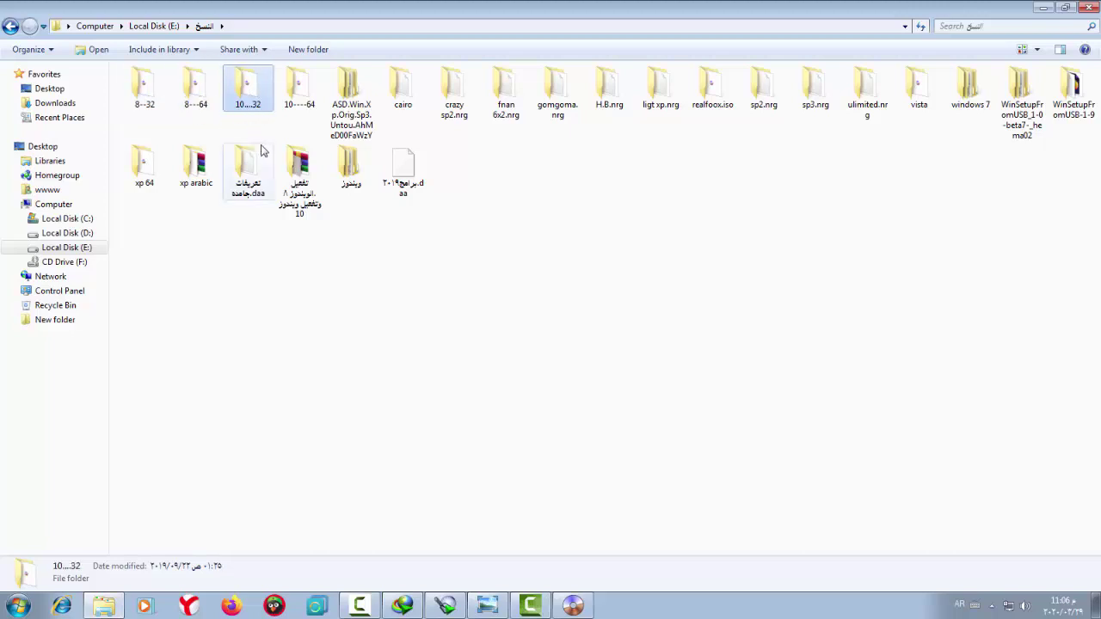
{"action": "left_click", "coordinate": [298, 87]}
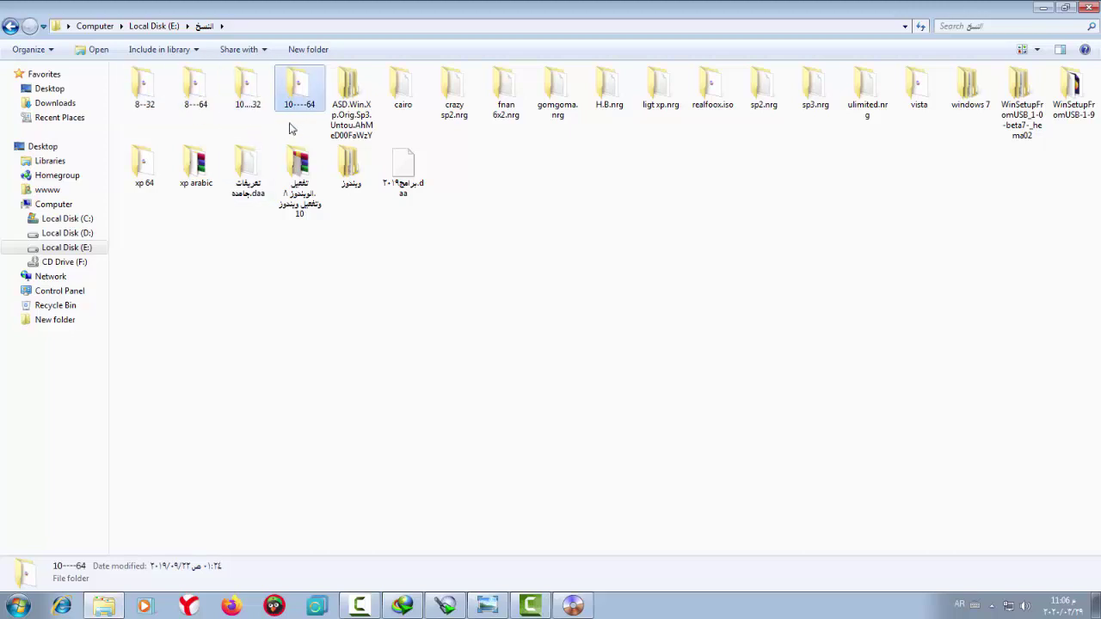
{"action": "left_click", "coordinate": [141, 163]}
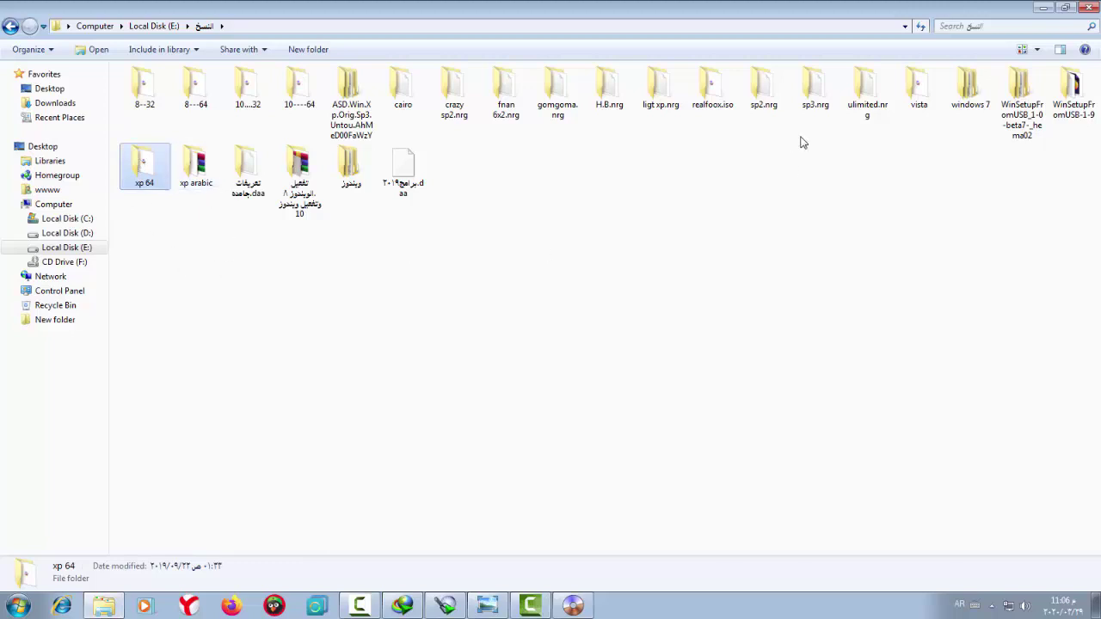
{"action": "left_click", "coordinate": [969, 87]}
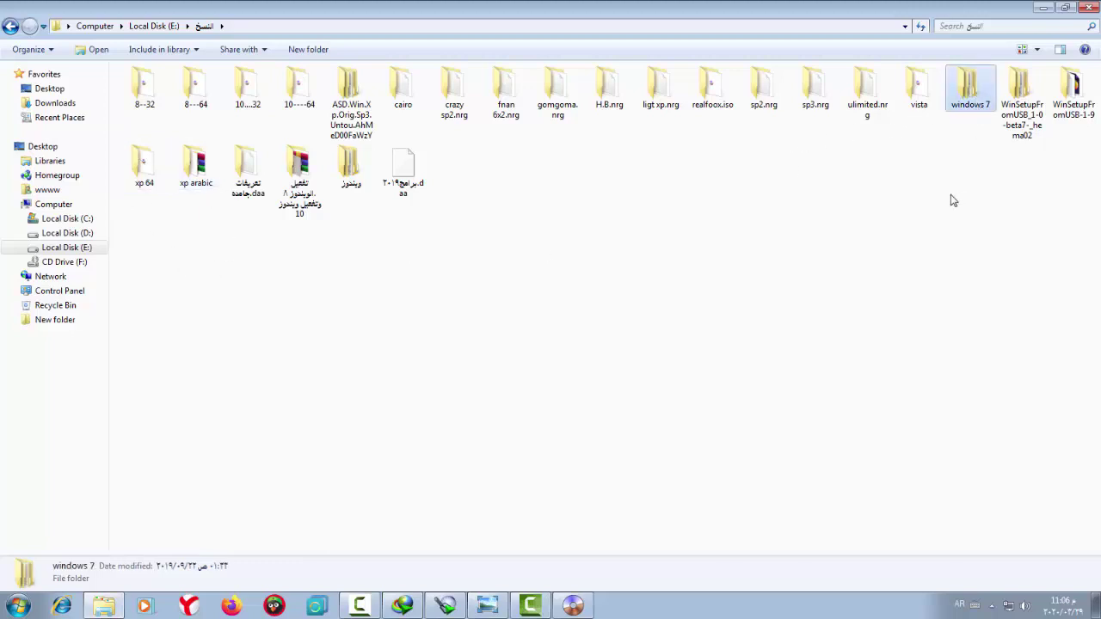
{"action": "double_click", "coordinate": [972, 89]}
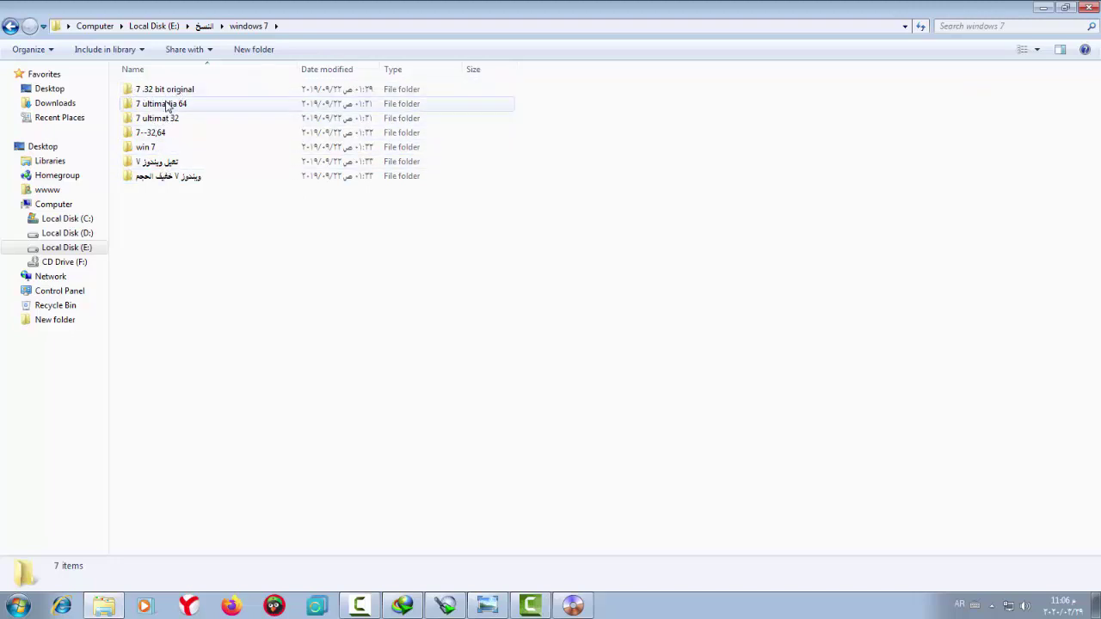
{"action": "double_click", "coordinate": [168, 105]}
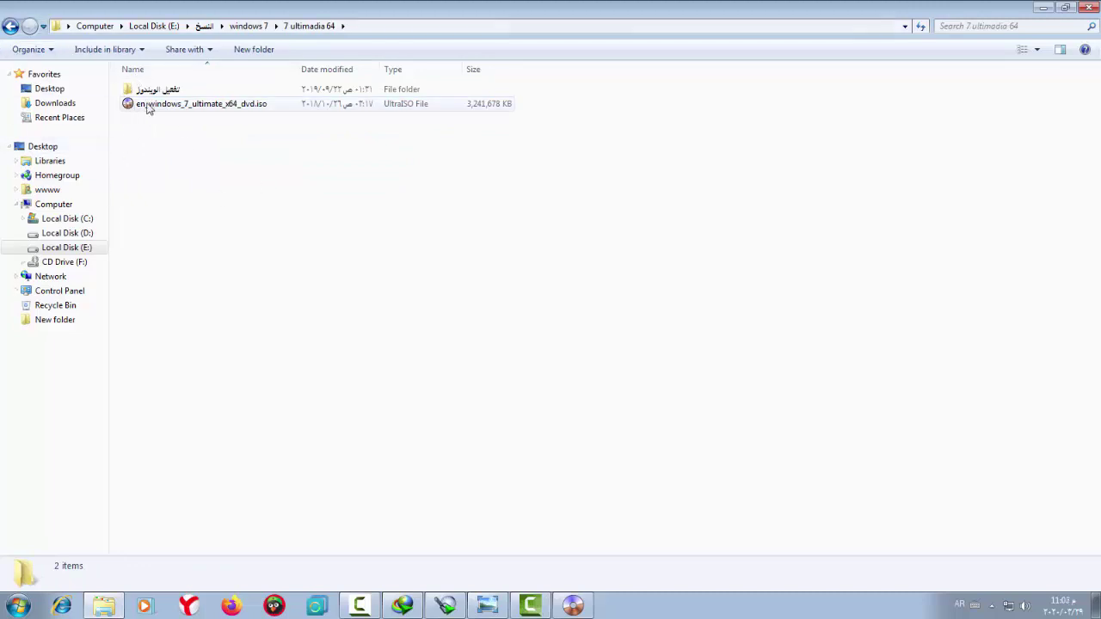
{"action": "double_click", "coordinate": [220, 107]}
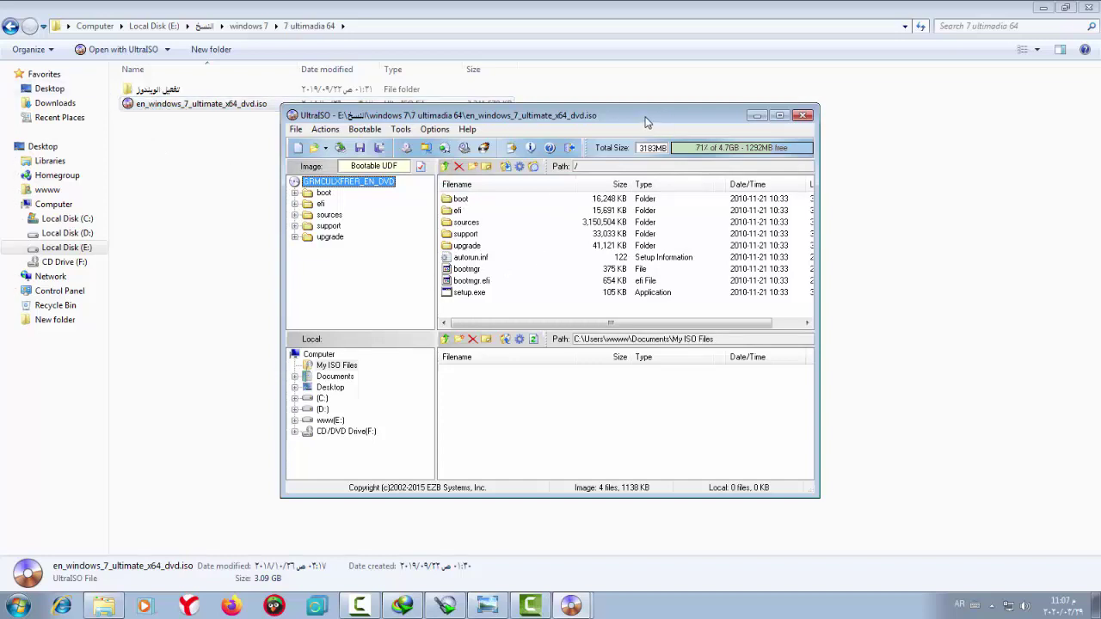
Step: Select all files of the image, review the Burn Image dialog, and close it and UltraISO without burning
{"action": "left_click_drag", "start_coordinate": [646, 118], "coordinate": [676, 117]}
{"action": "left_click", "coordinate": [516, 305]}
{"action": "left_click_drag", "start_coordinate": [516, 305], "coordinate": [492, 194]}
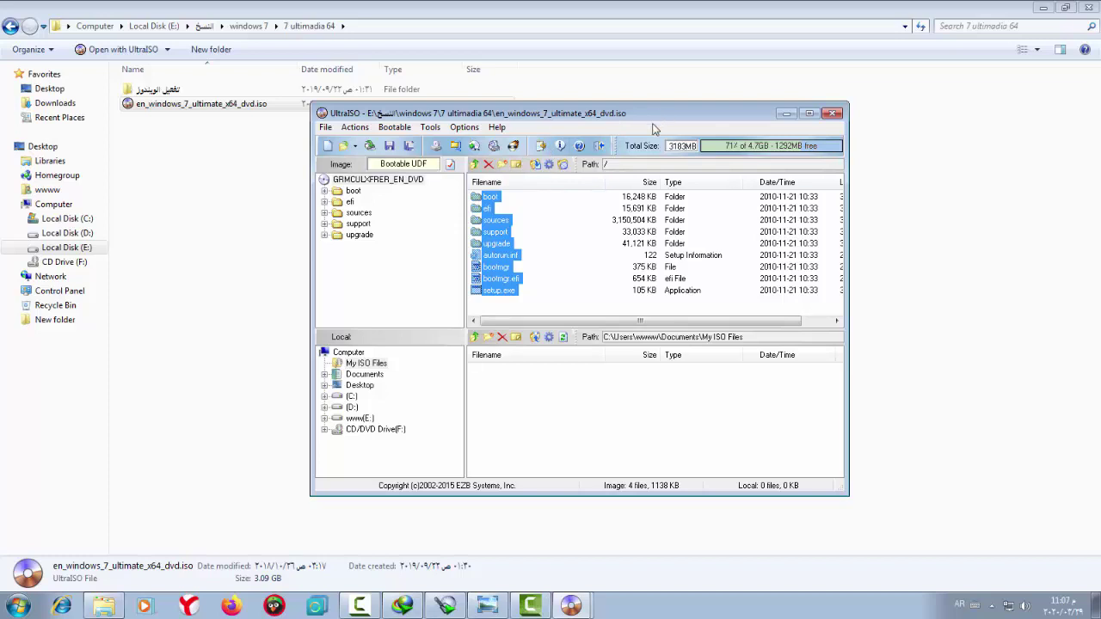
{"action": "left_click", "coordinate": [513, 148]}
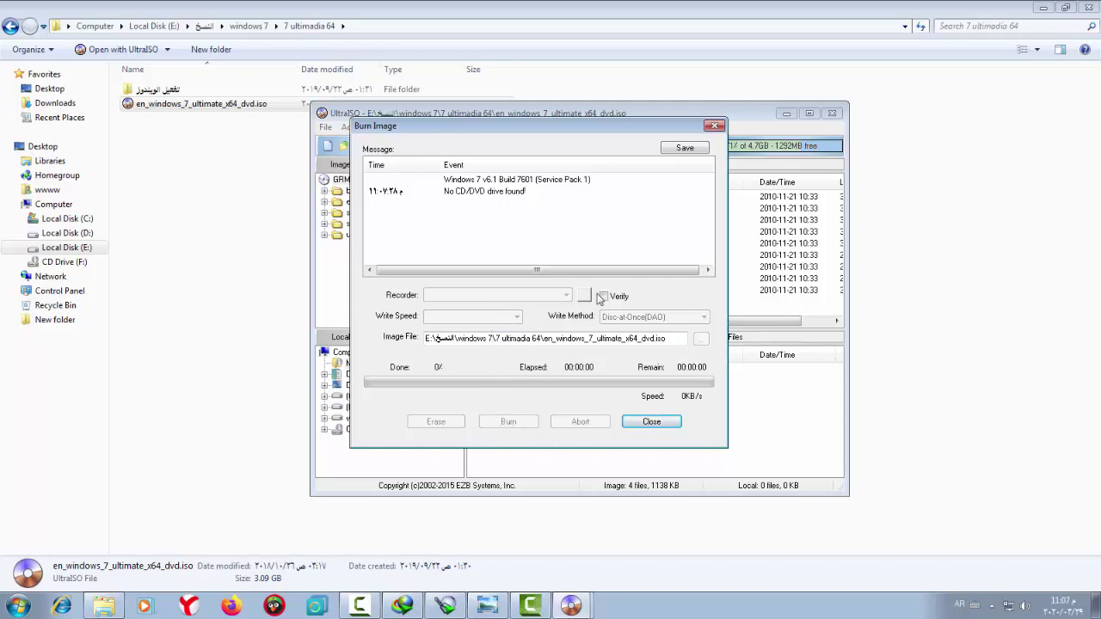
{"action": "left_click", "coordinate": [714, 125]}
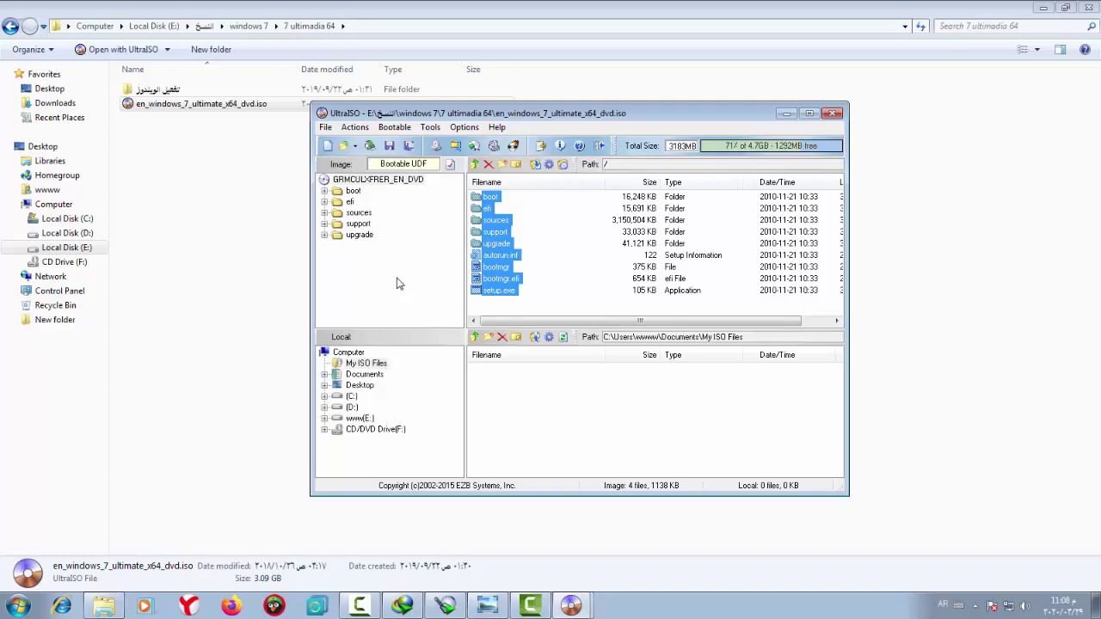
{"action": "left_click", "coordinate": [836, 115]}
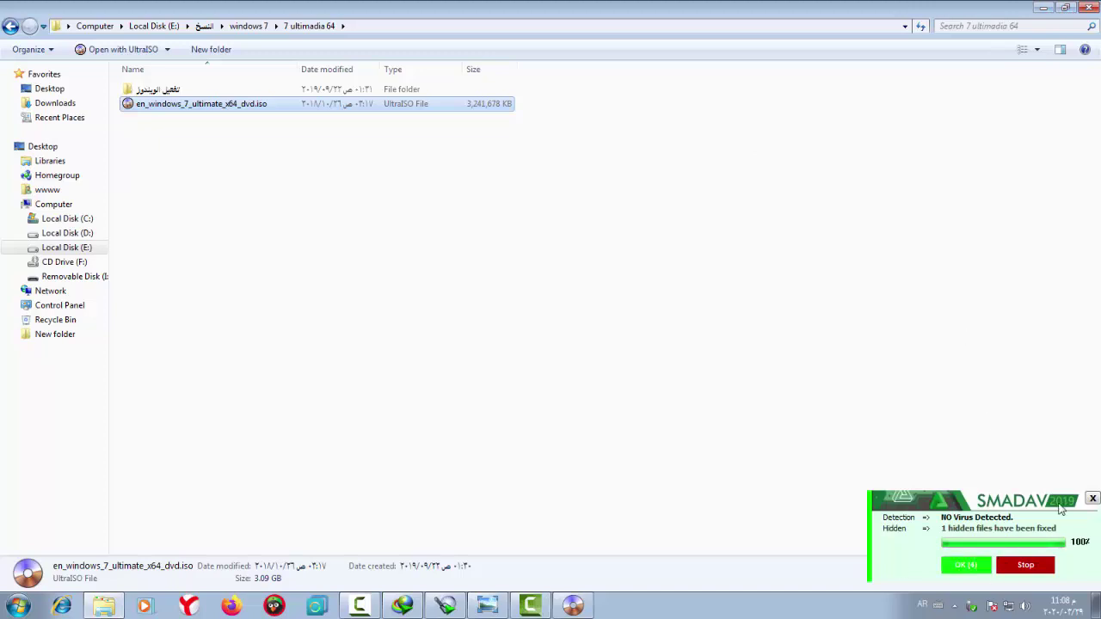
Step: Dismiss the SMADAV scan notice and reopen en_windows_7_ultimate_x64_dvd.iso in UltraISO
{"action": "left_click", "coordinate": [1093, 500]}
{"action": "left_click", "coordinate": [564, 323]}
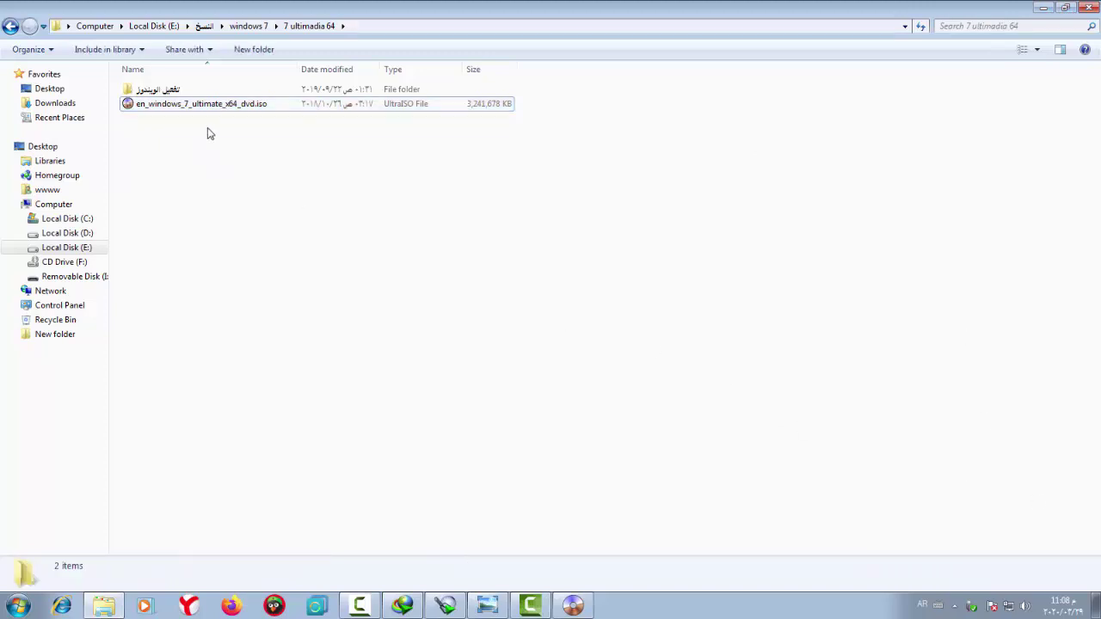
{"action": "double_click", "coordinate": [193, 105]}
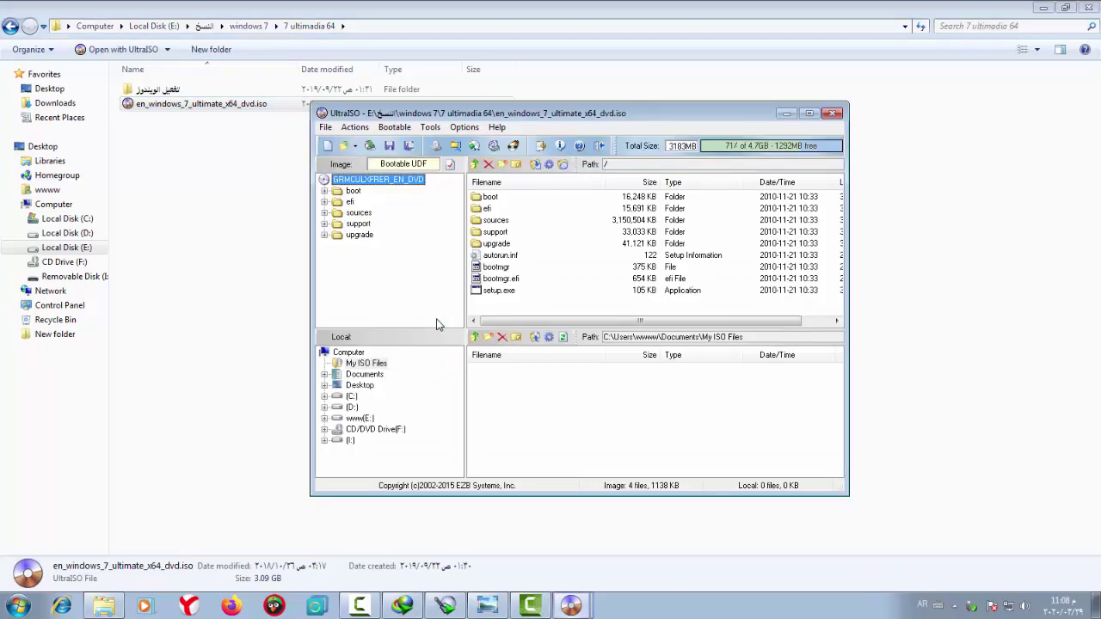
Step: Open Write Disk Image for the loaded ISO and check that the 30 GB Kingston DataTraveler is the disk drive
{"action": "left_click", "coordinate": [430, 127]}
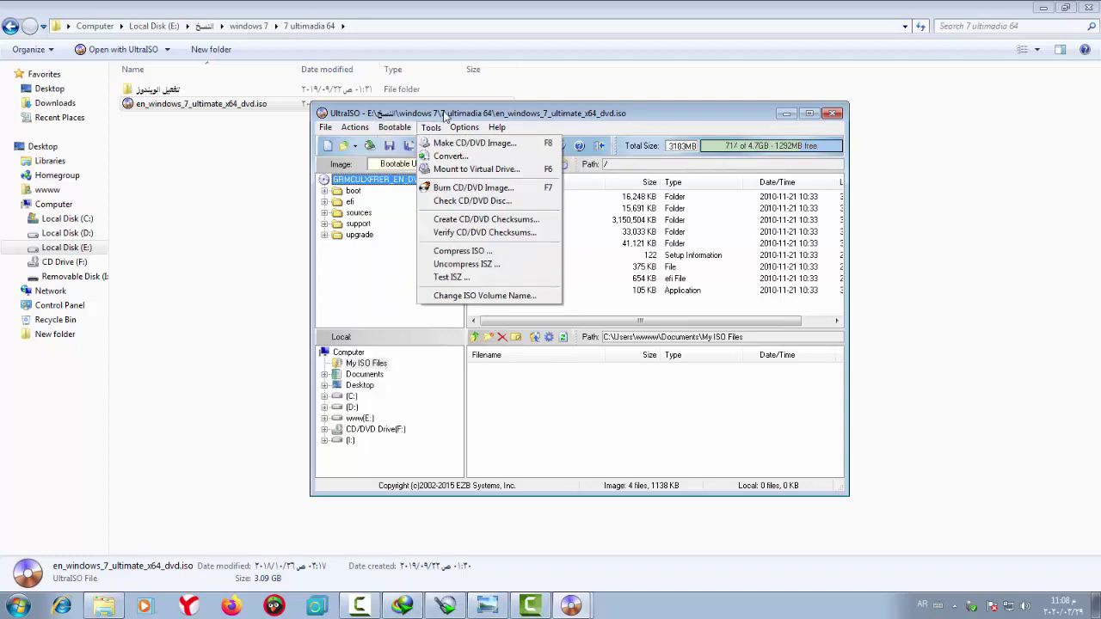
{"action": "left_click", "coordinate": [392, 114]}
{"action": "left_click", "coordinate": [388, 127]}
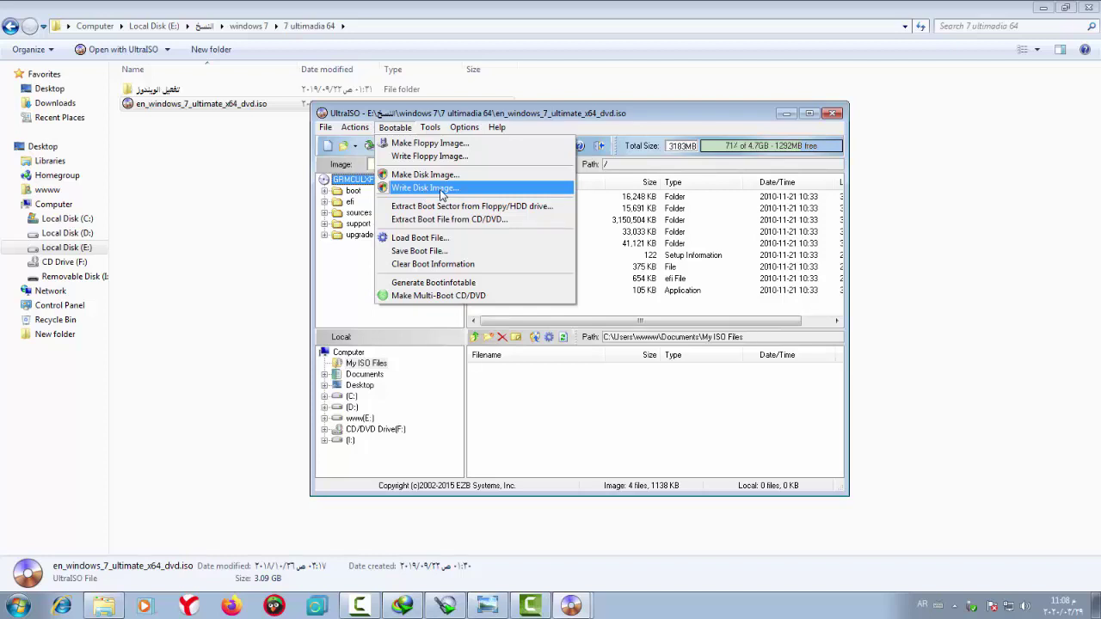
{"action": "left_click", "coordinate": [441, 190]}
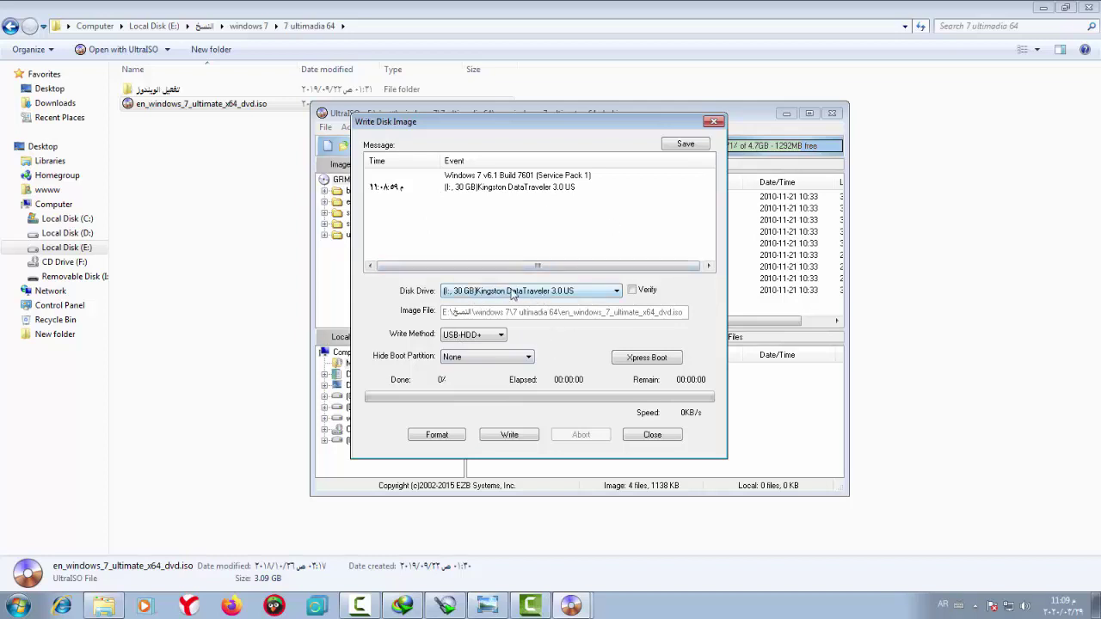
{"action": "left_click", "coordinate": [616, 292]}
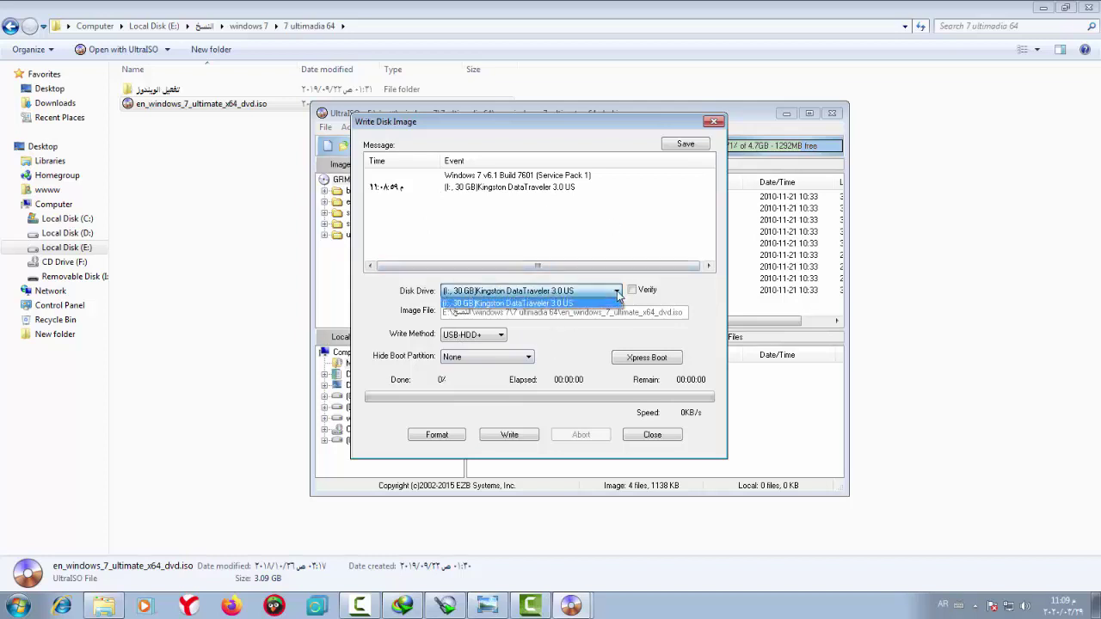
{"action": "left_click", "coordinate": [619, 294]}
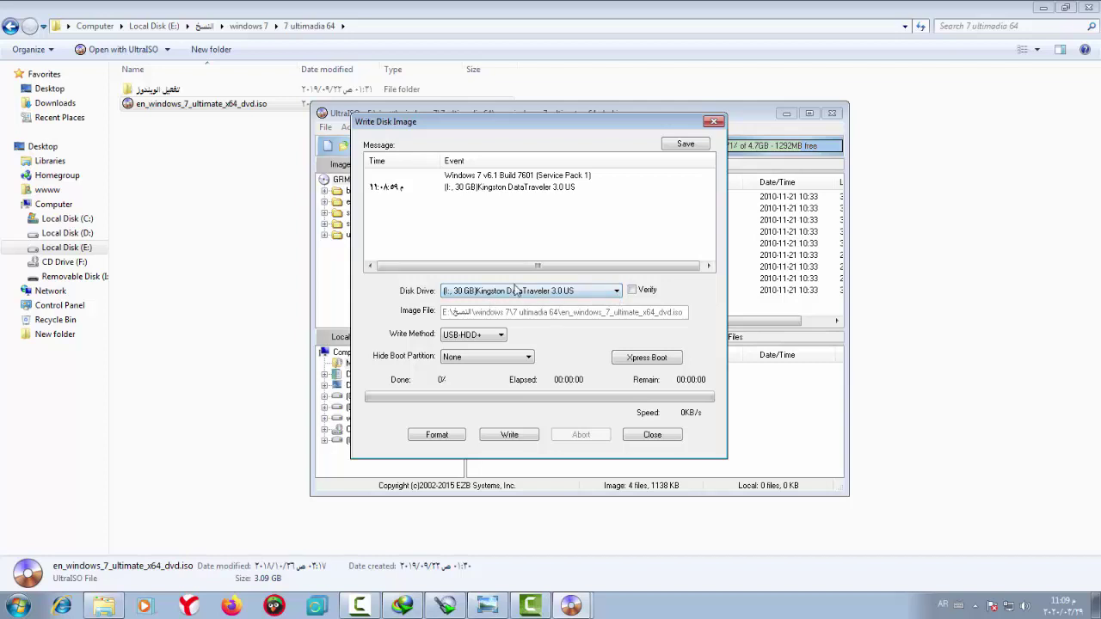
Step: Review the Hide Boot Partition options and choose USB-HDD+ as the write method for the USB drive
{"action": "left_click", "coordinate": [454, 436]}
{"action": "left_click", "coordinate": [530, 359]}
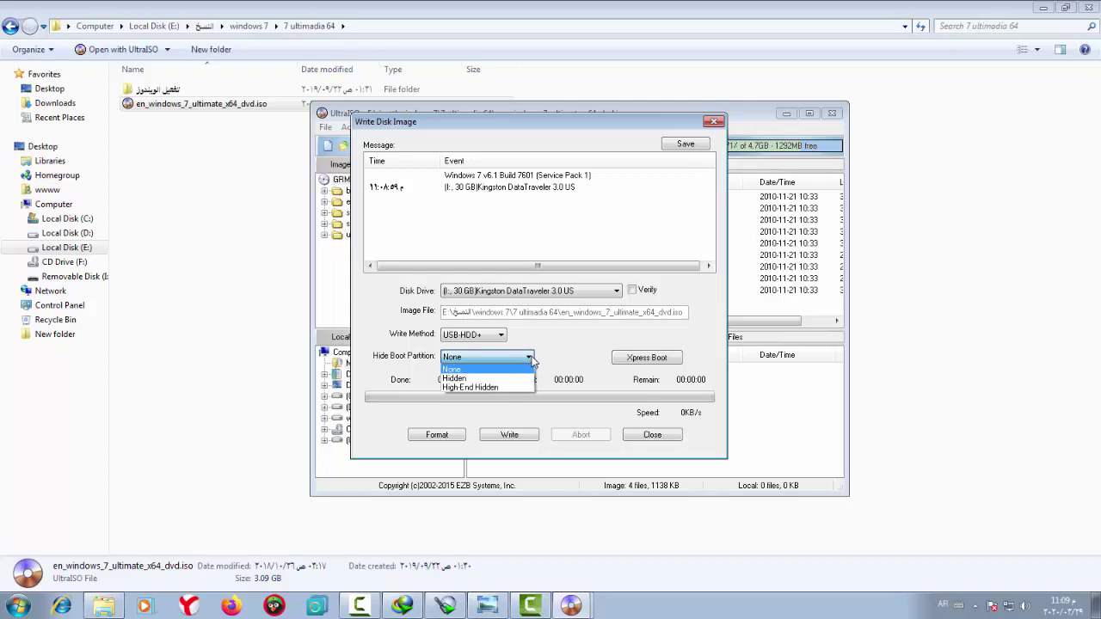
{"action": "left_click", "coordinate": [453, 337]}
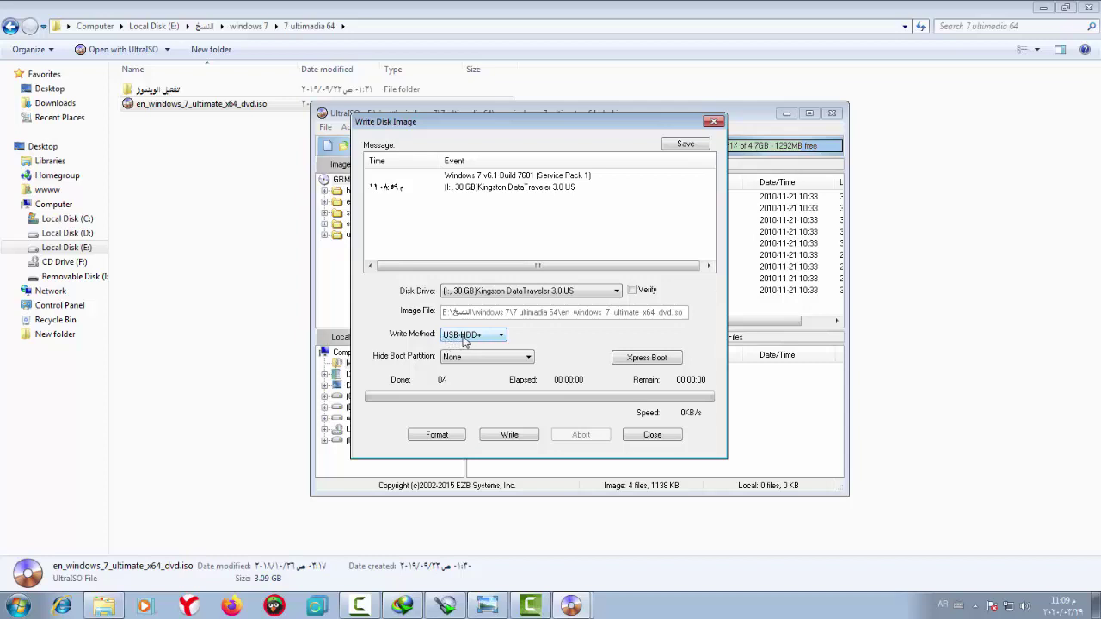
{"action": "left_click", "coordinate": [501, 335]}
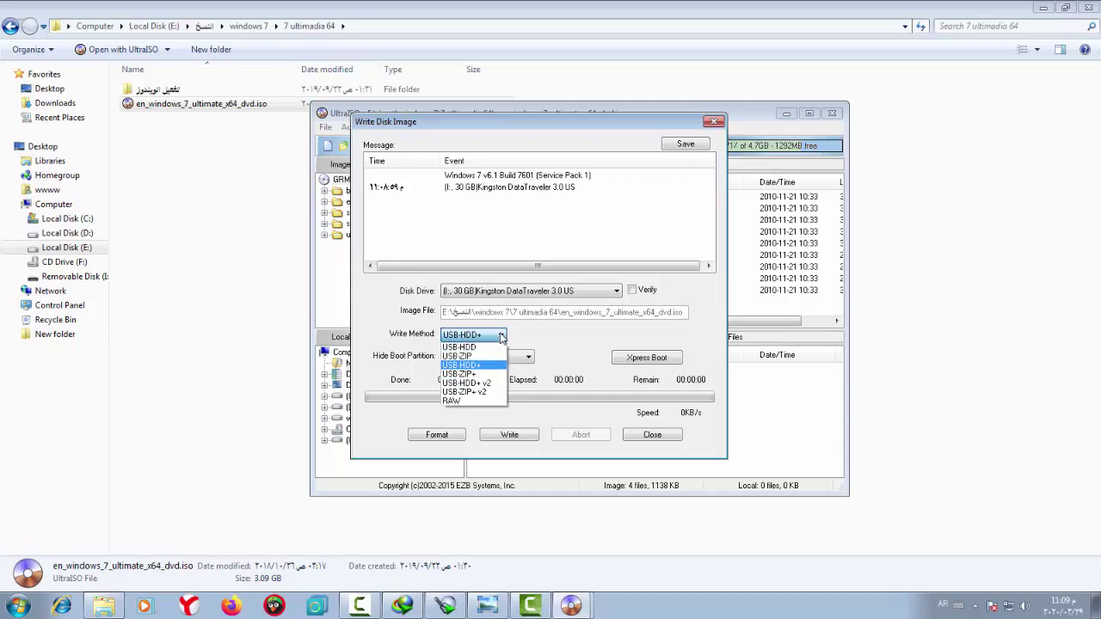
{"action": "left_click", "coordinate": [466, 368]}
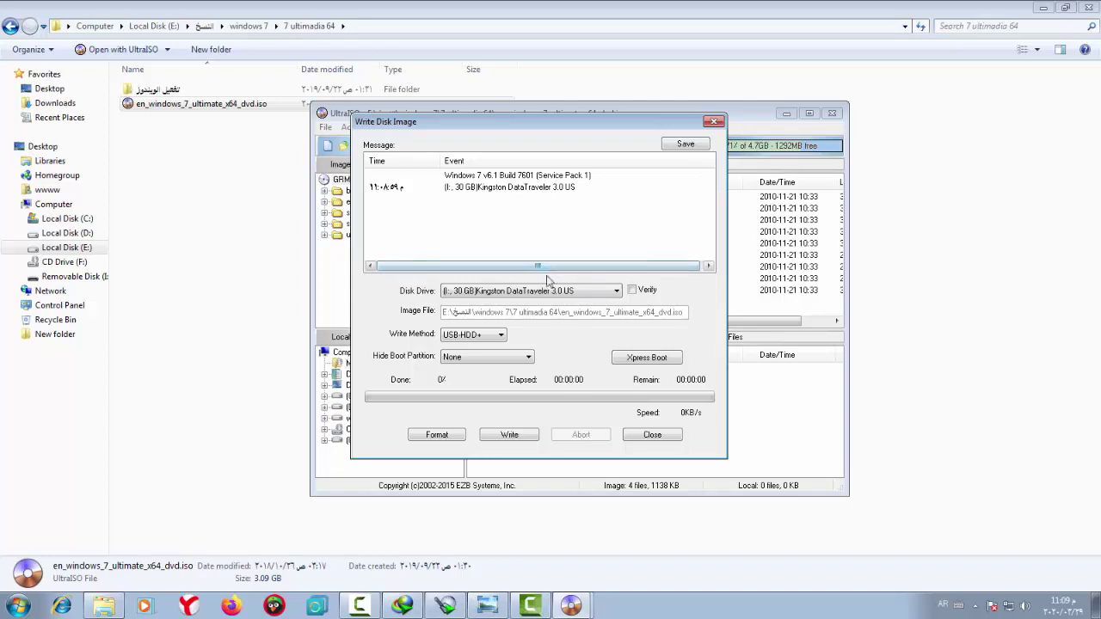
Step: Close the Write Disk Image dialog without writing, and close both UltraISO windows and the folder window
{"action": "left_click", "coordinate": [652, 434]}
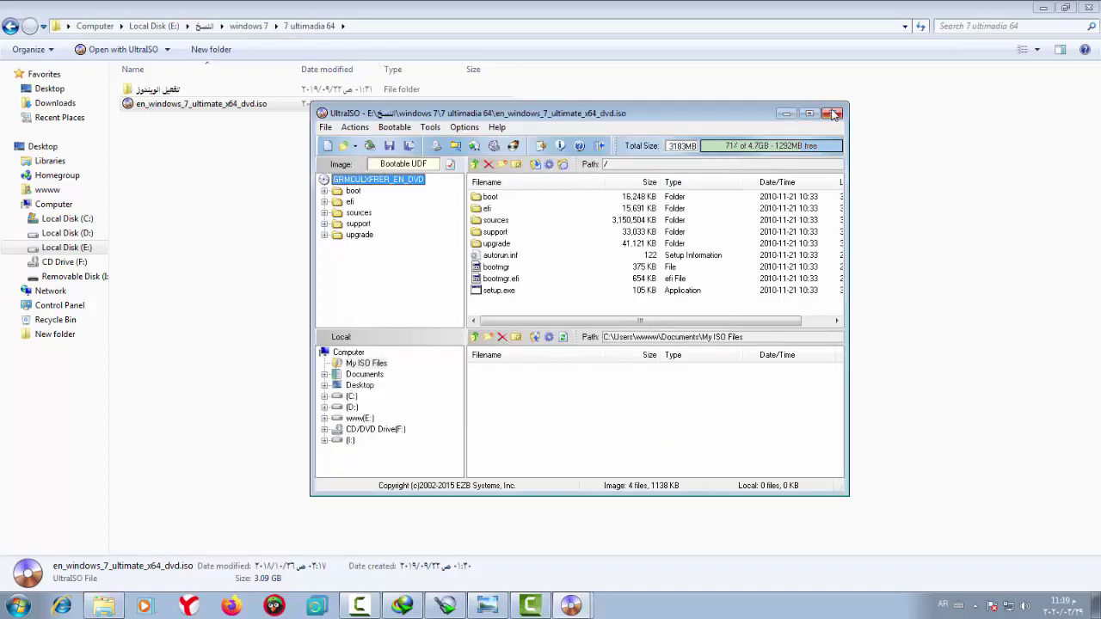
{"action": "left_click", "coordinate": [831, 113]}
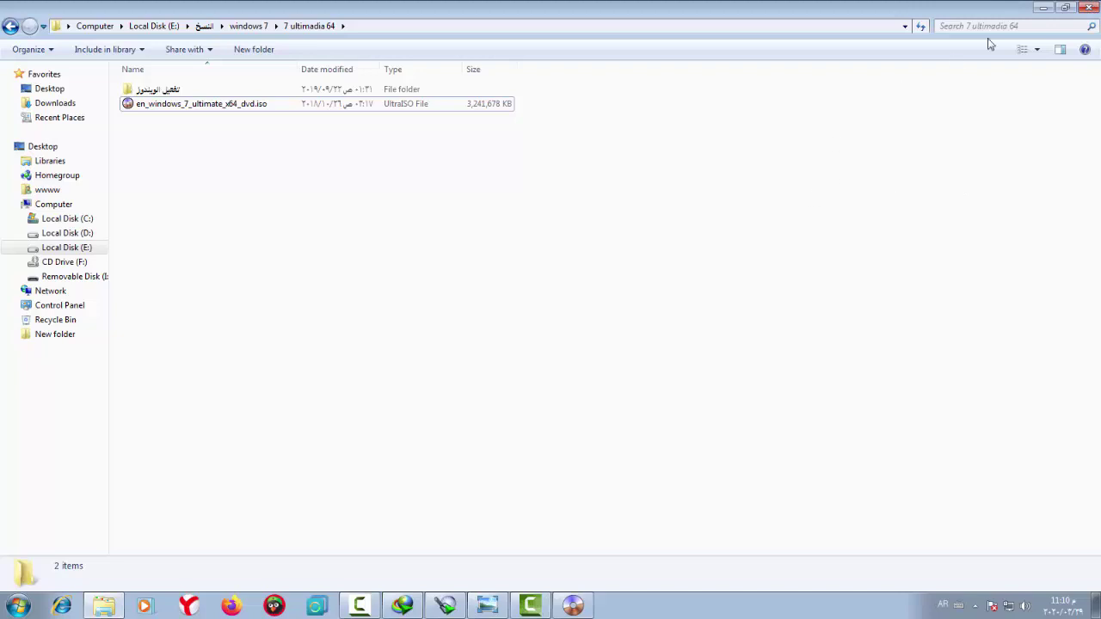
{"action": "left_click", "coordinate": [1086, 10]}
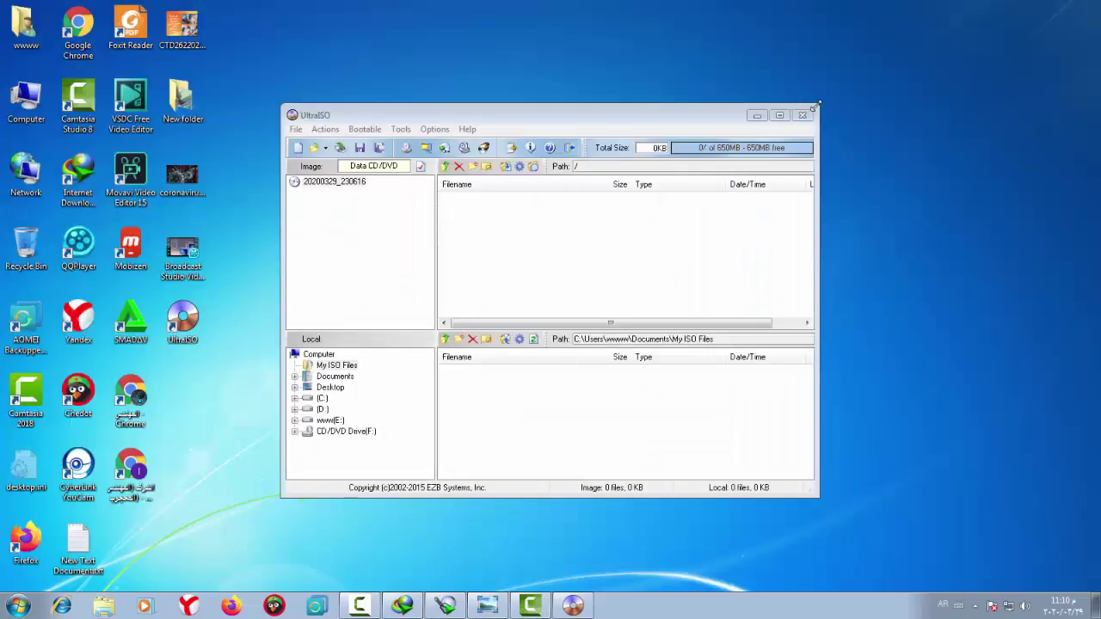
{"action": "left_click", "coordinate": [803, 114]}
{"action": "right_click", "coordinate": [563, 128]}
{"action": "left_click", "coordinate": [593, 188]}
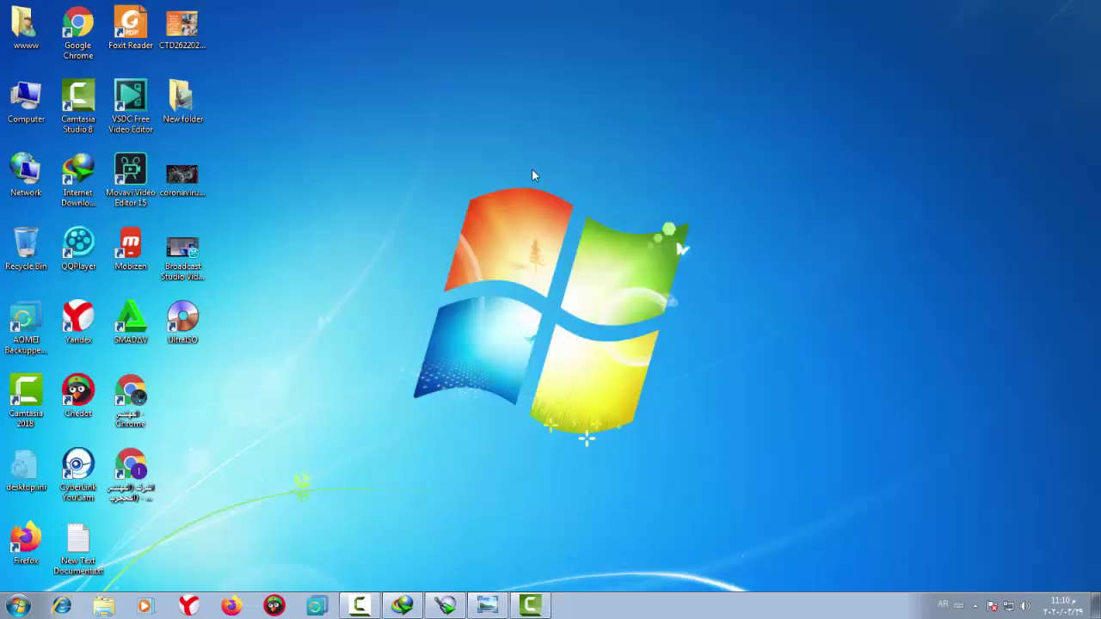
Step: View the YouTube channel picture in Windows Photo Viewer, and switch to Camtasia and its recorder
{"action": "left_click", "coordinate": [487, 605]}
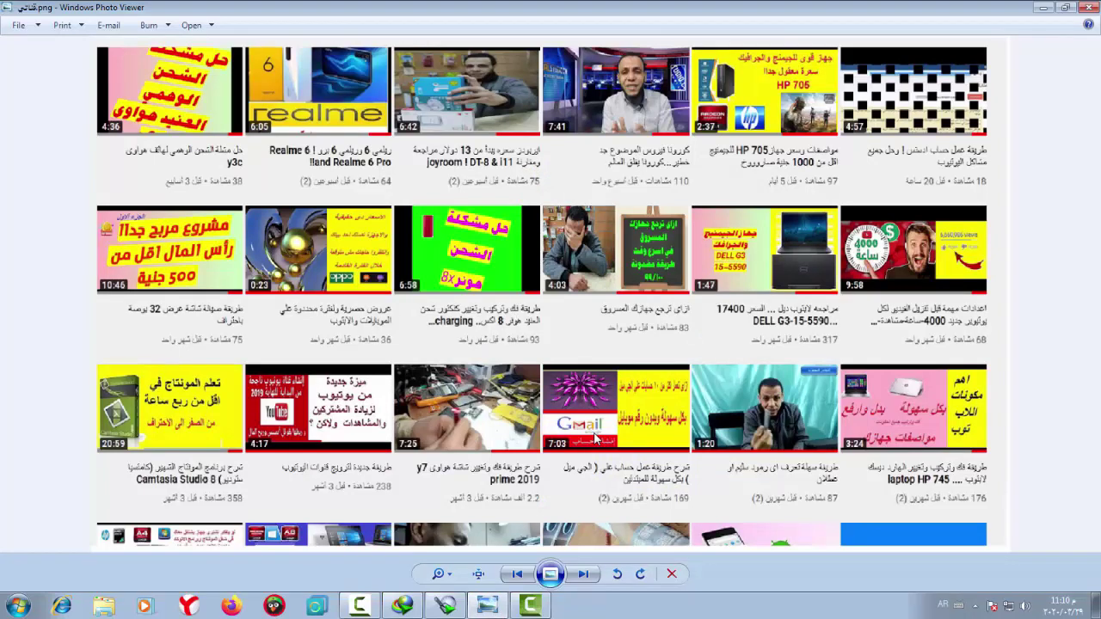
{"action": "left_click", "coordinate": [530, 606]}
{"action": "mouse_move", "coordinate": [527, 608]}
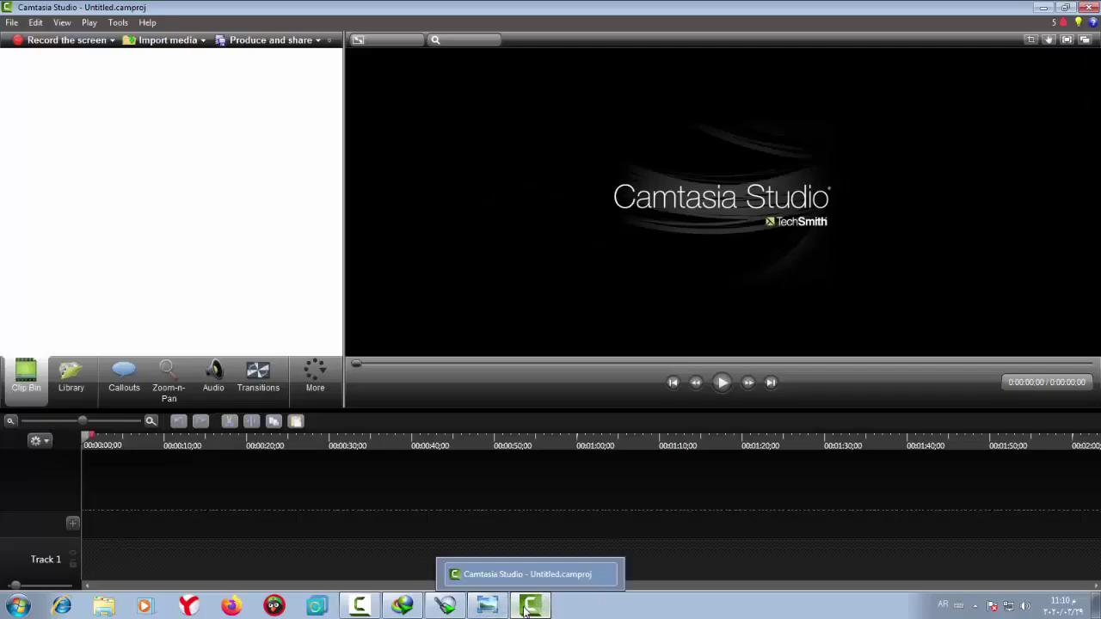
{"action": "left_click", "coordinate": [359, 605]}
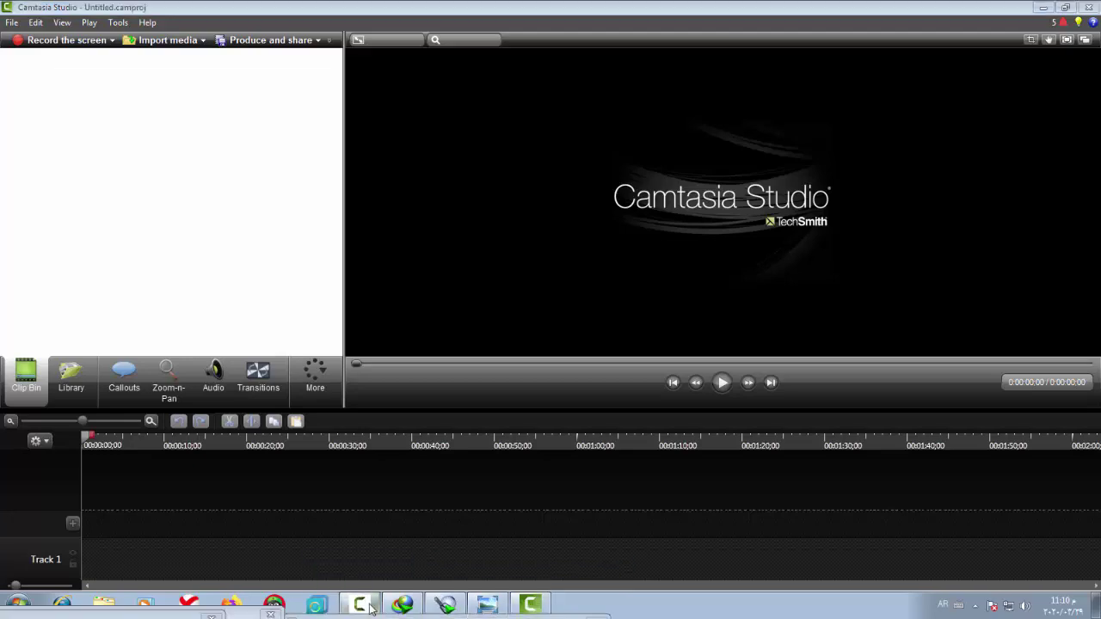